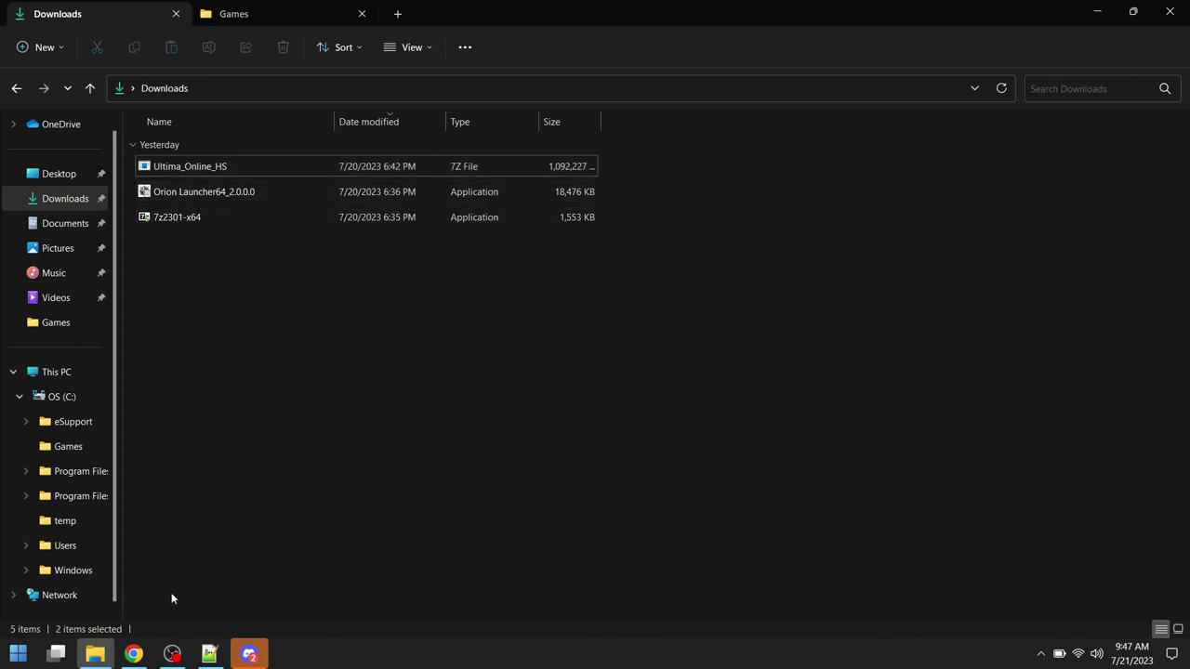
Step: Switch to Chrome and review the UORPG files page, the OrionUO GitHub repository and the 7-Zip download page
left_click(134, 654)
left_click(149, 12)
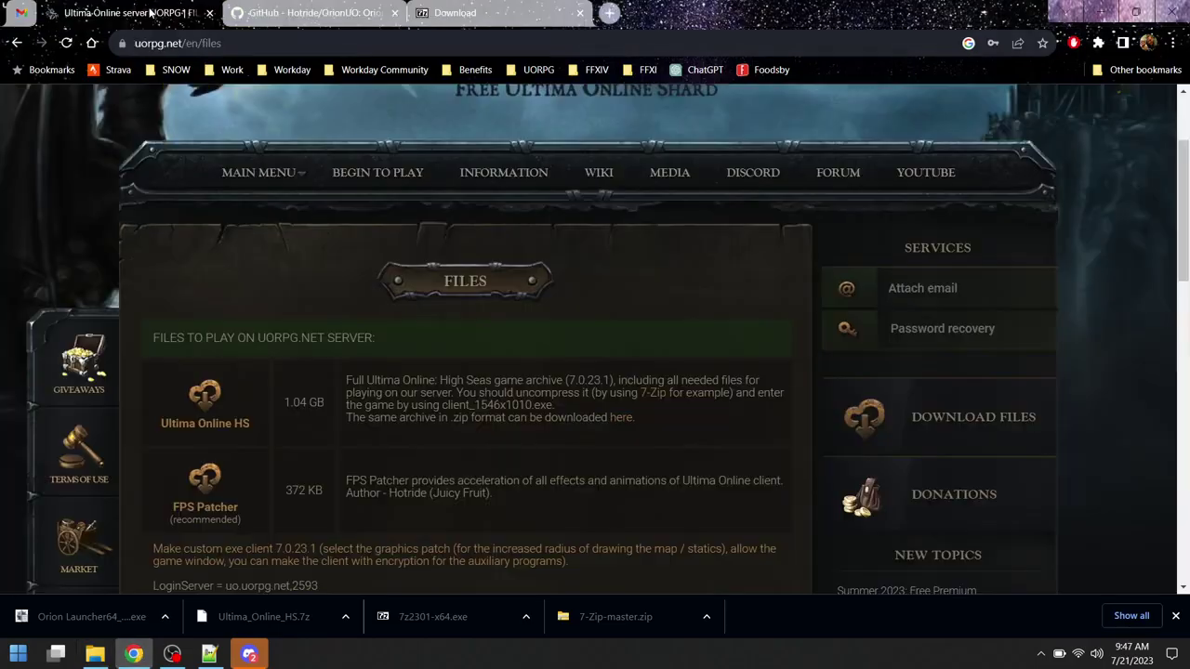
left_click(261, 12)
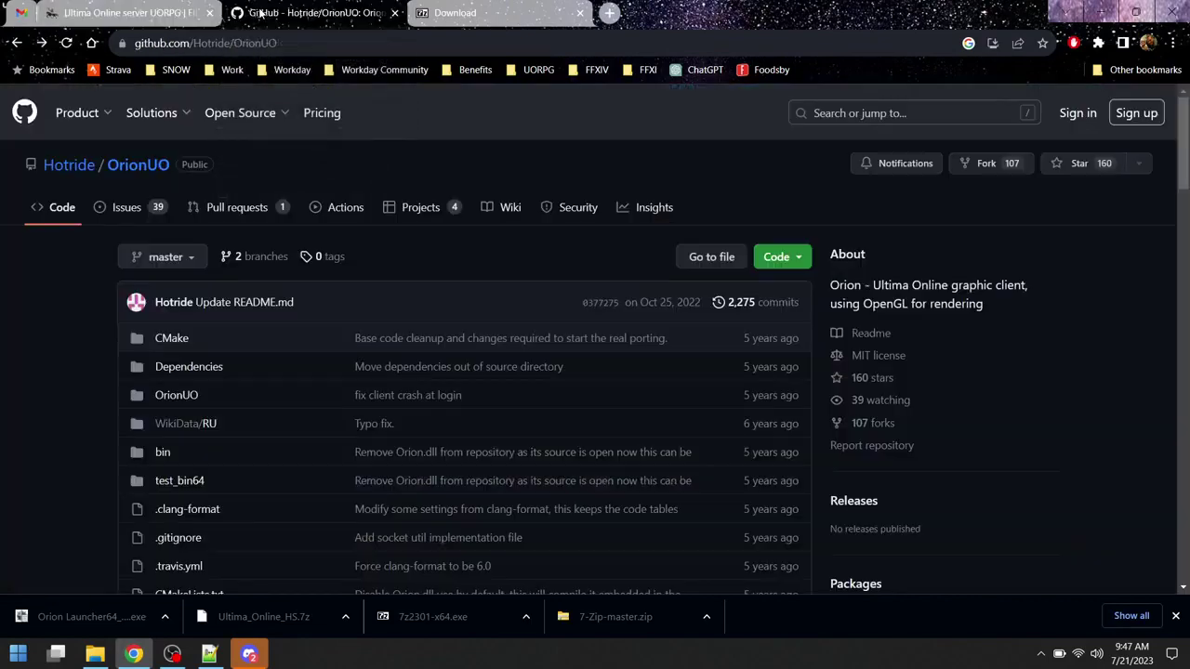
left_click(425, 12)
left_click(177, 14)
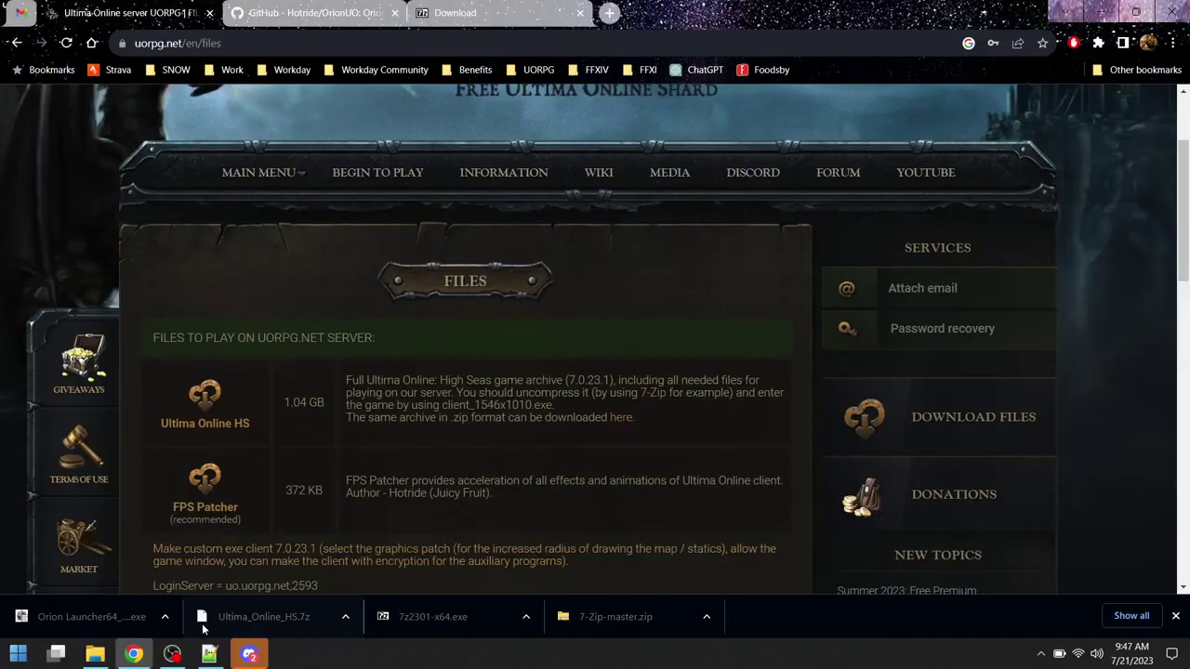
Step: Switch to File Explorer and extract the Ultima_Online_HS archive directly into the Downloads folder with 7-Zip
left_click(94, 655)
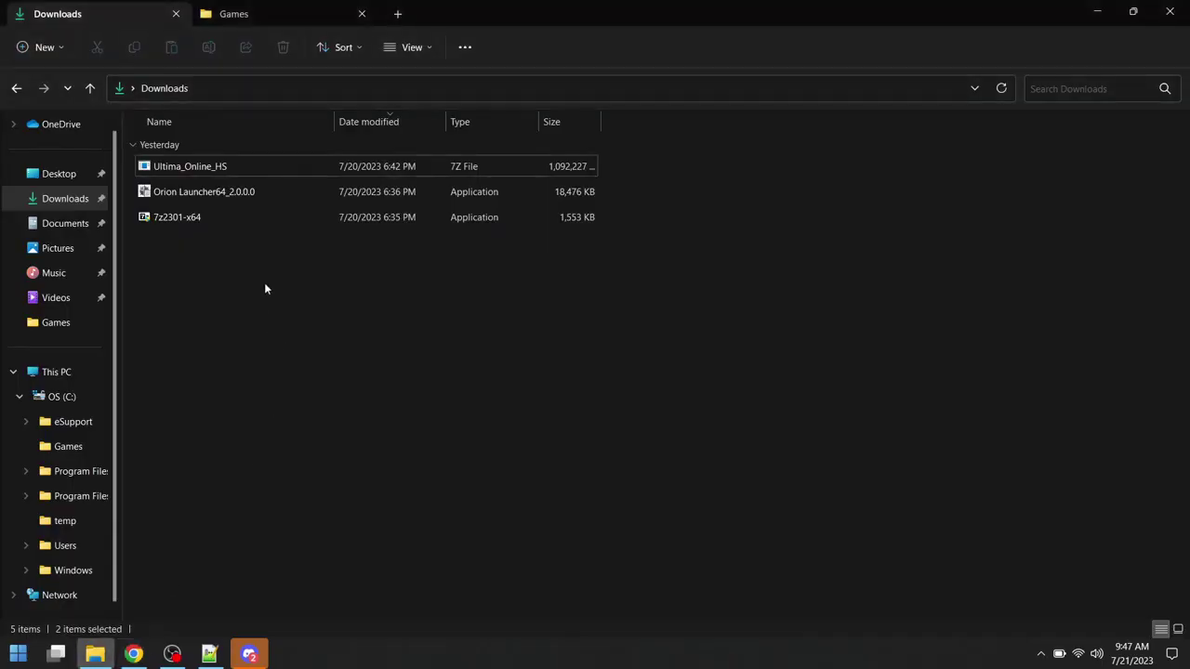
right_click(246, 172)
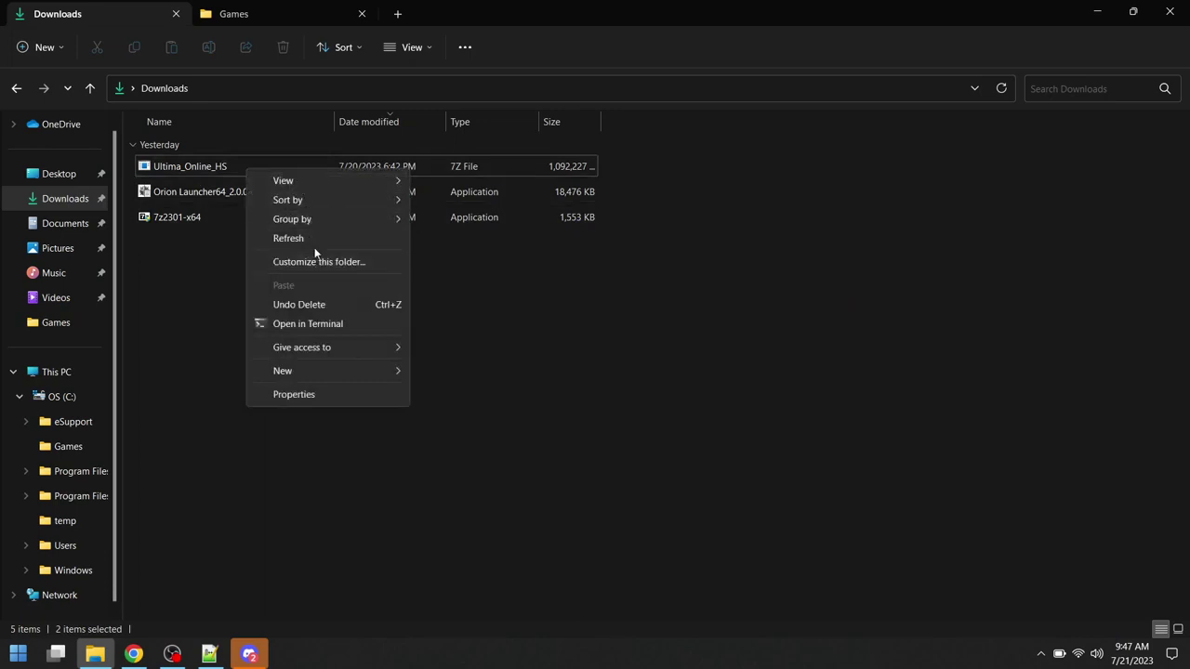
right_click(226, 167)
right_click(226, 167)
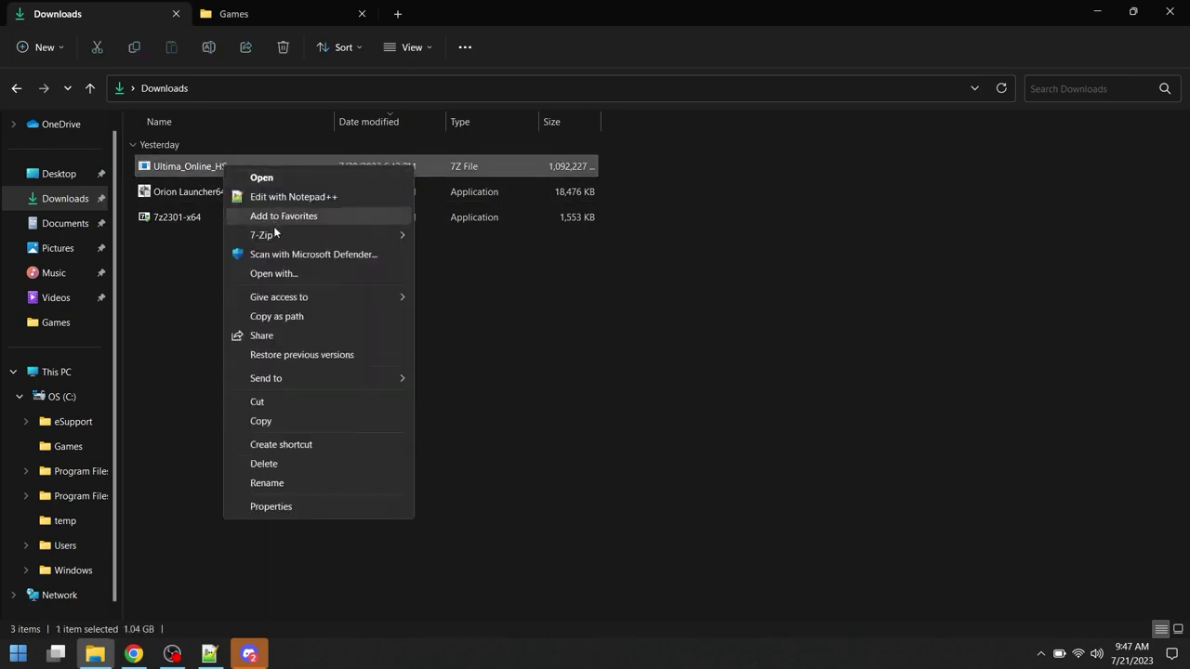
mouse_move(274, 234)
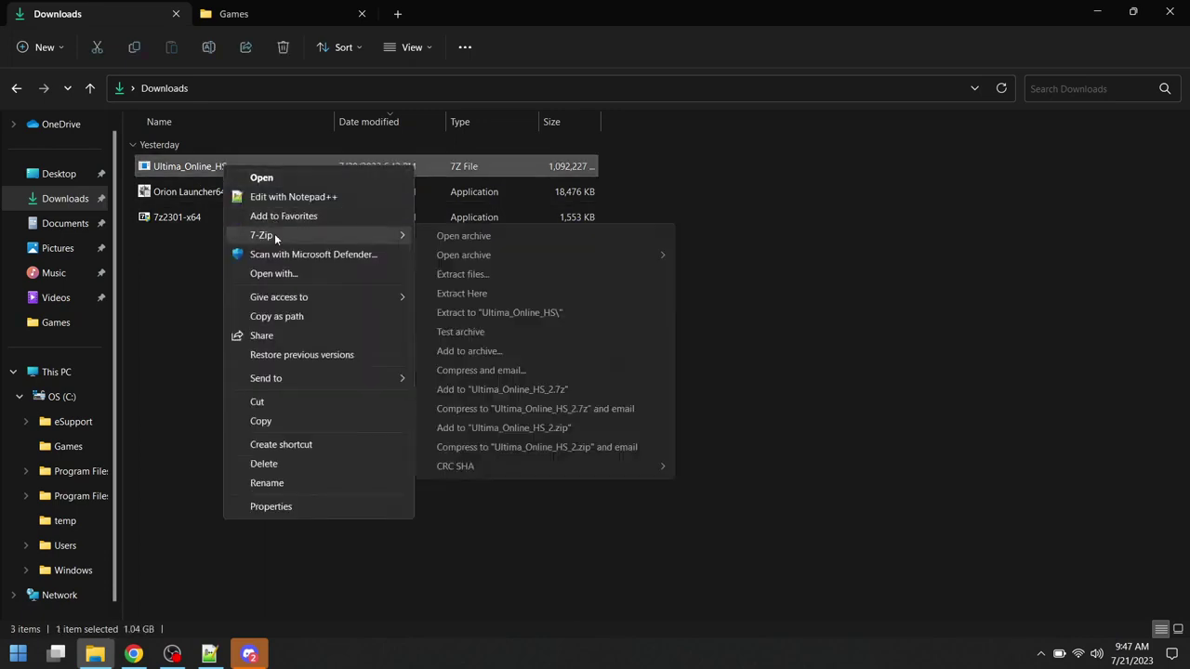
left_click(470, 296)
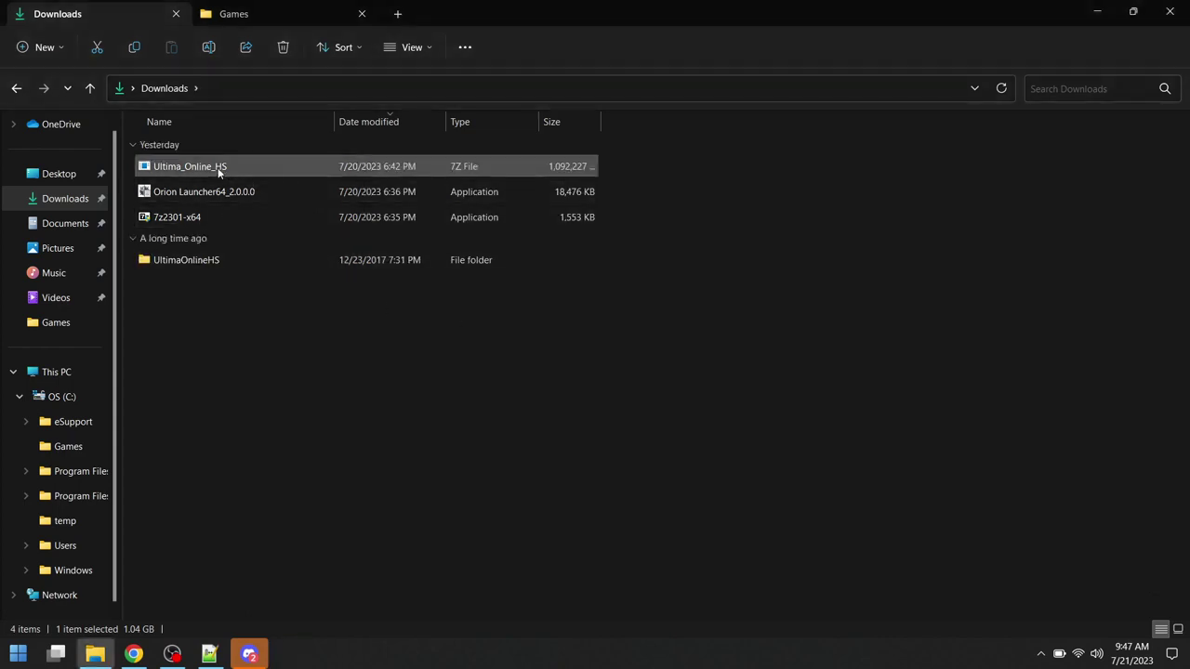
Step: Move the extracted UltimaOnlineHS folder from Downloads into C:\Games
left_click(219, 172)
key("Escape")
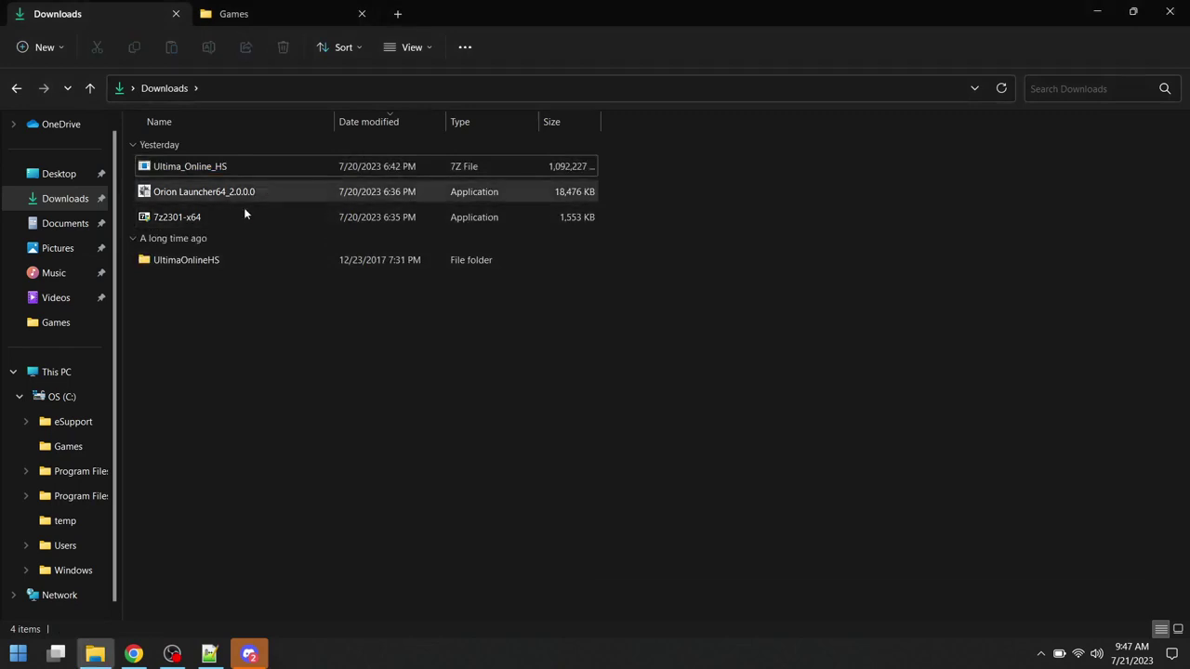
left_click(205, 260)
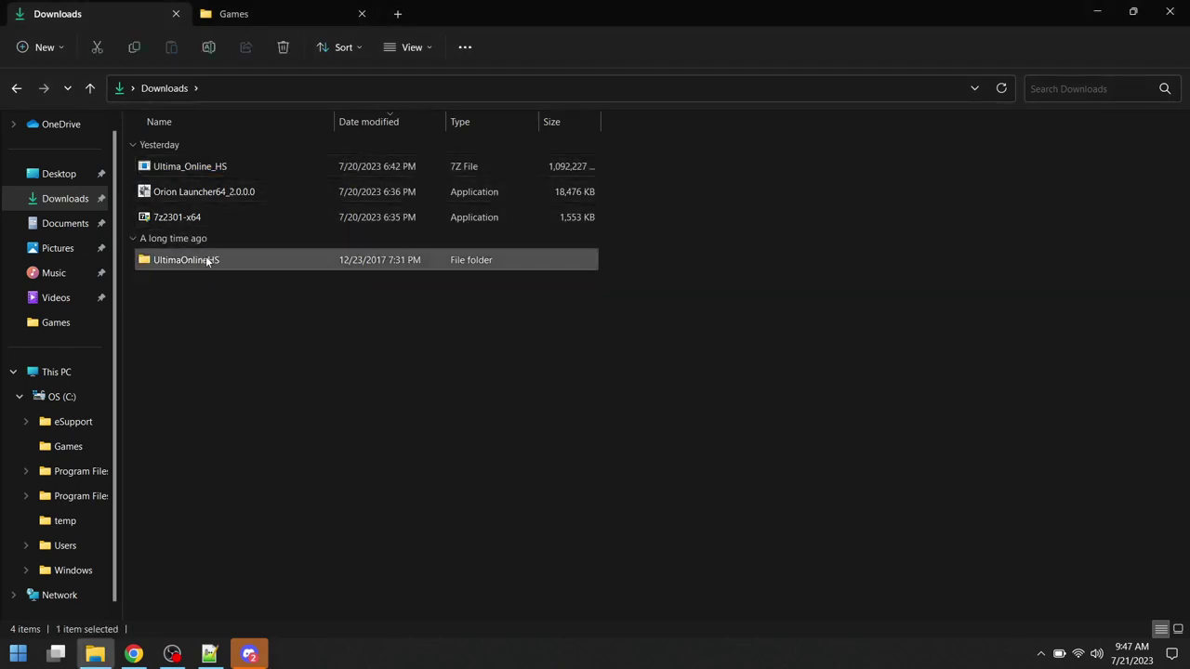
left_click_drag(204, 261, 59, 450)
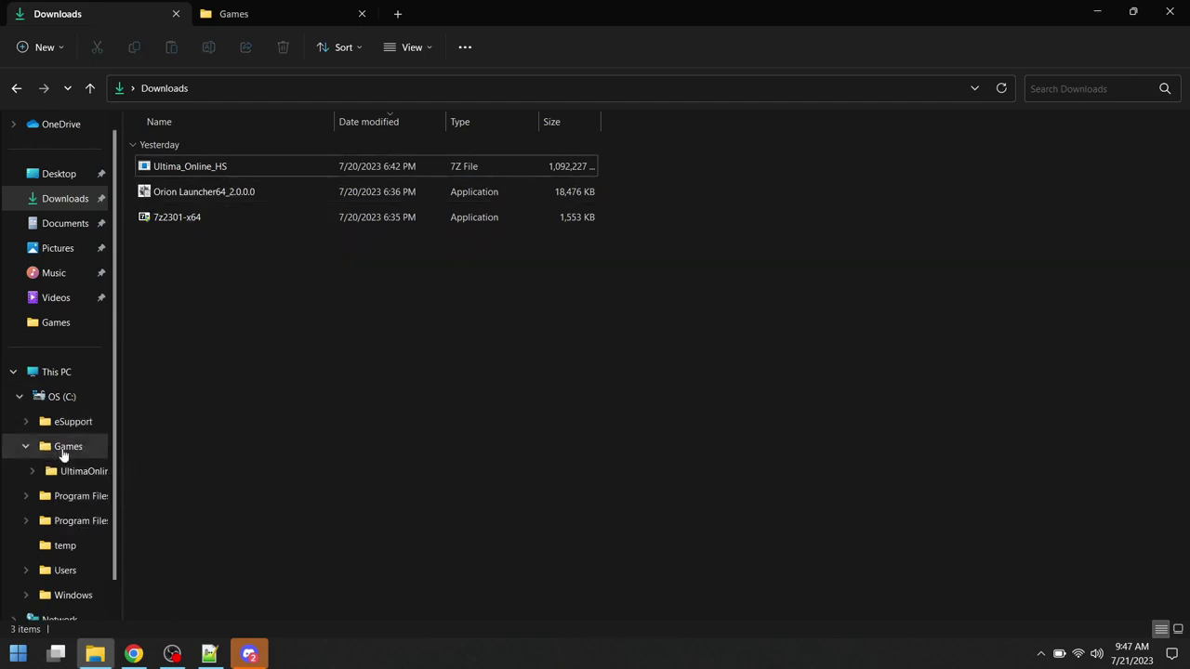
Step: Open the UltimaOnlineHS folder in C:\Games and look through its game client files
left_click(63, 448)
left_click(195, 153)
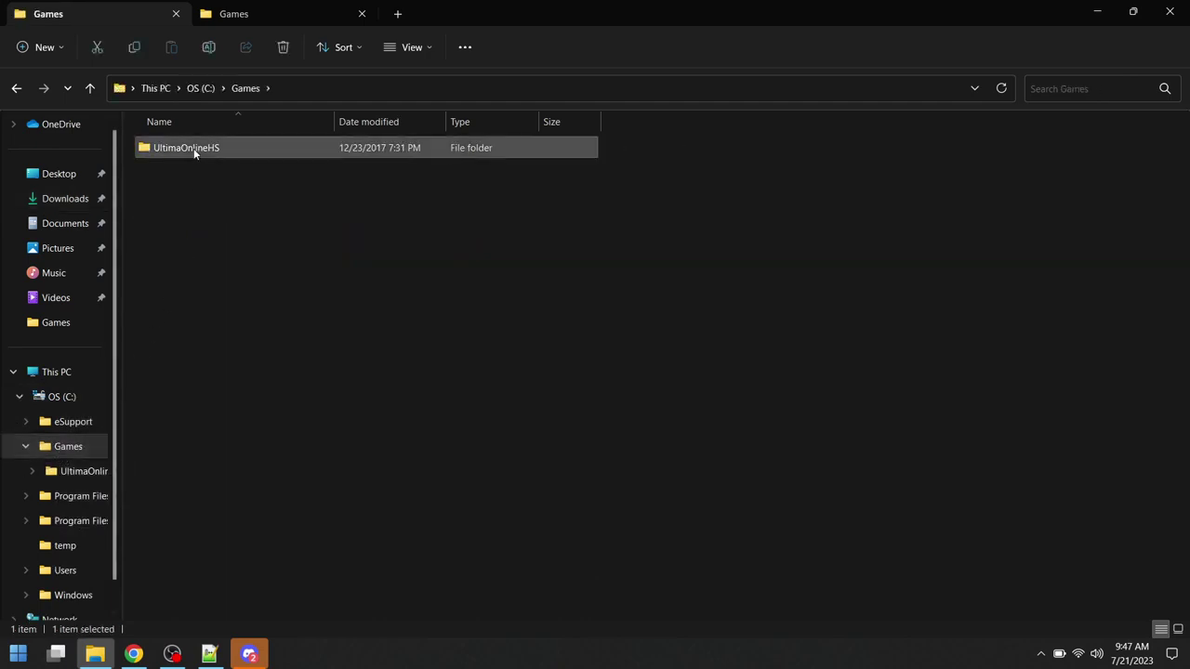
double_click(196, 154)
scroll(409, 223, "down", 15)
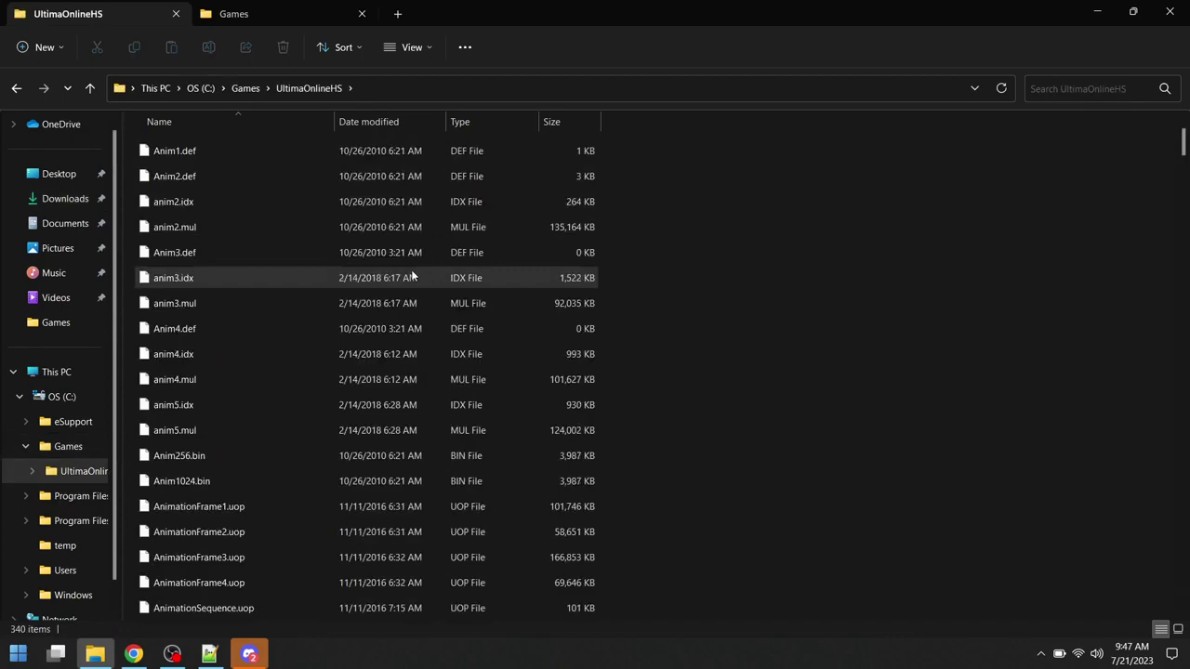
scroll(381, 286, "down", 4)
scroll(316, 286, "up", 2)
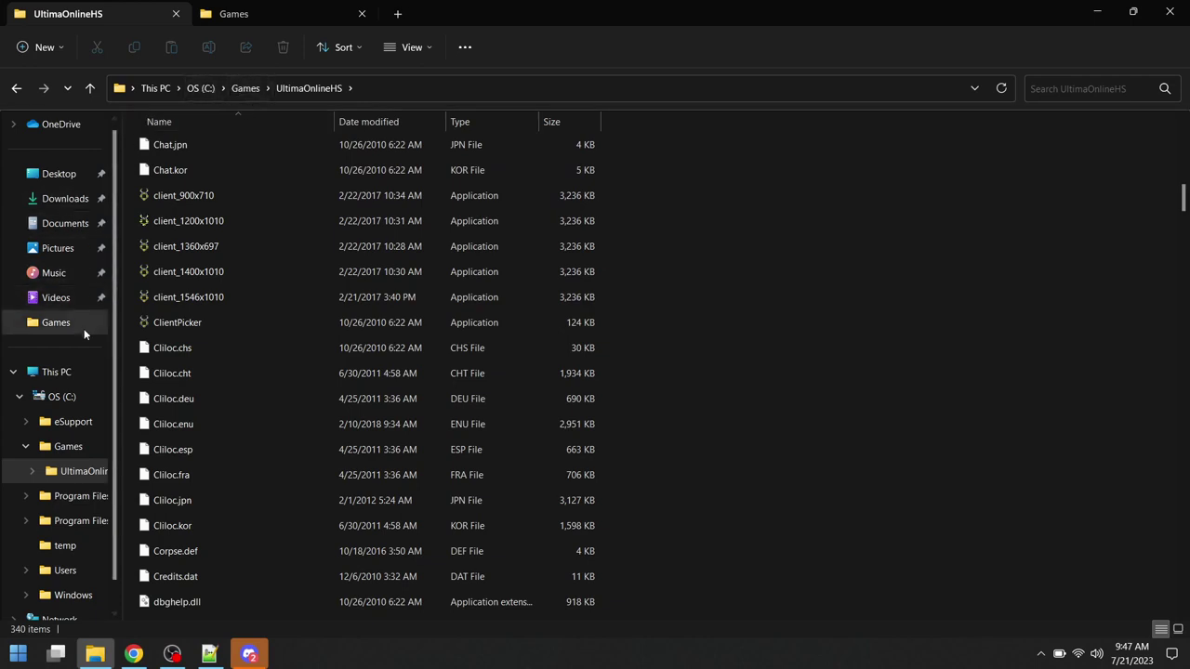
Step: Run the Orion Launcher64_2.0.0.0 installer from Downloads and proceed to the choice of destination location
left_click(64, 198)
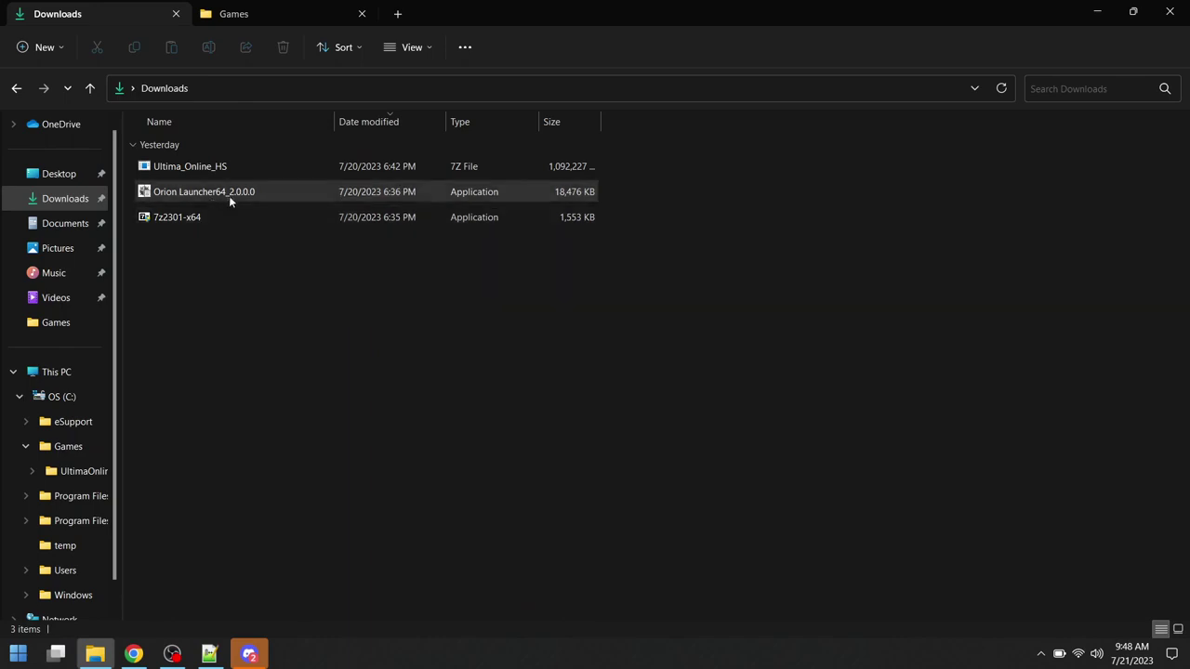
left_click(231, 195)
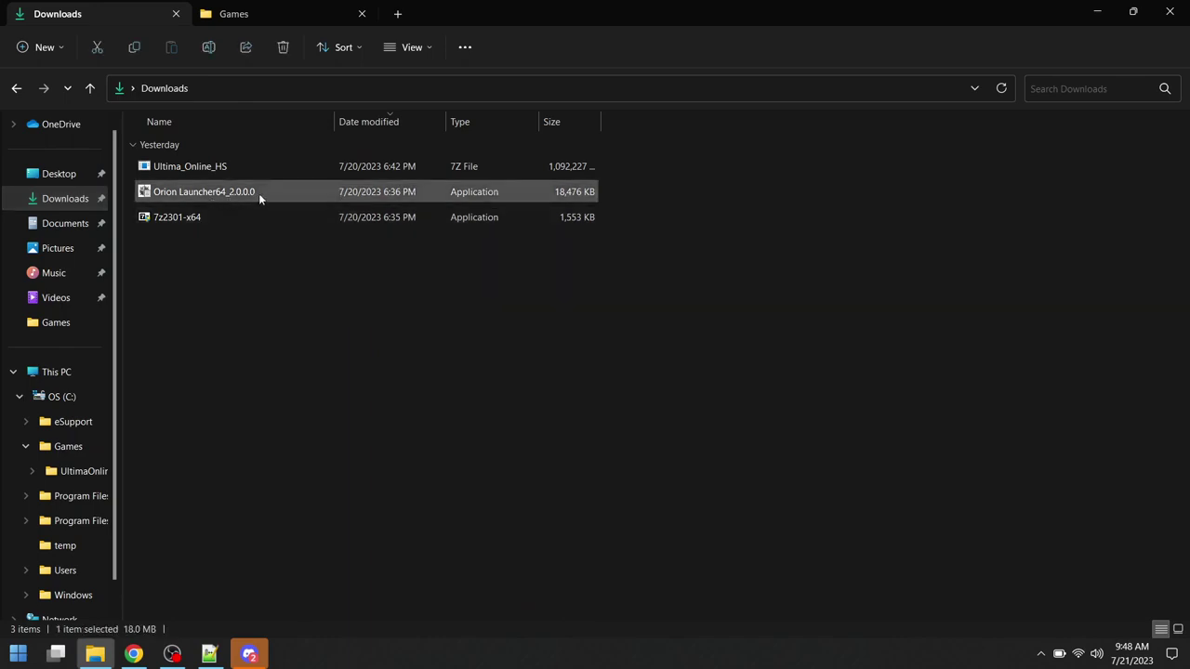
double_click(259, 194)
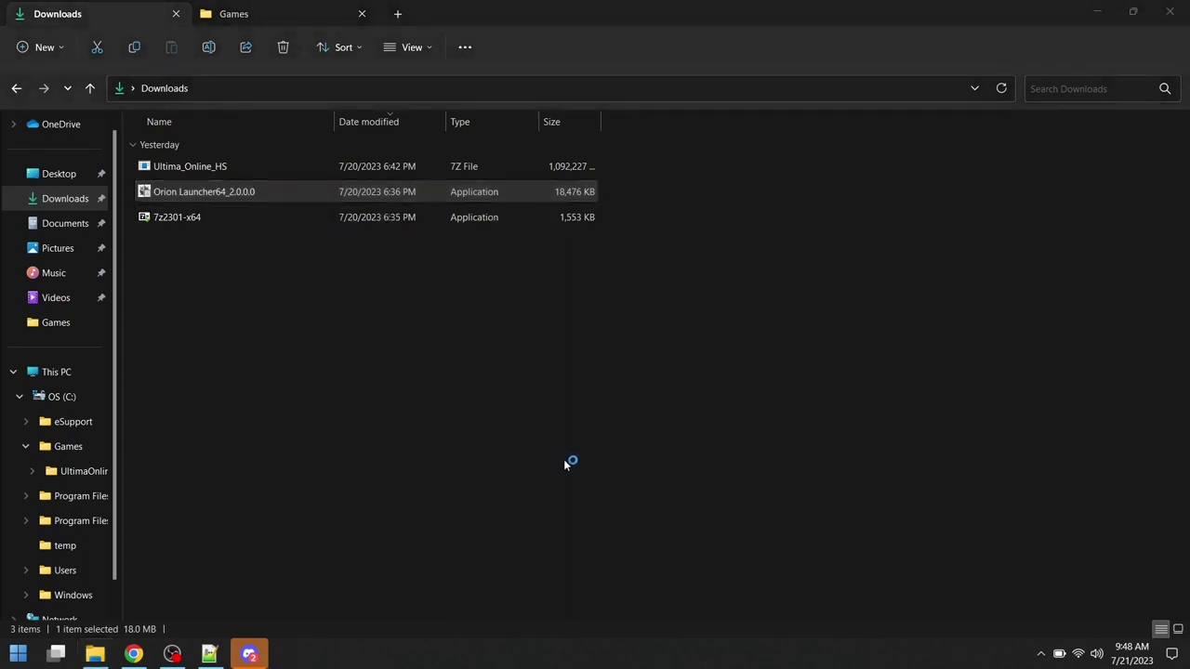
left_click(609, 361)
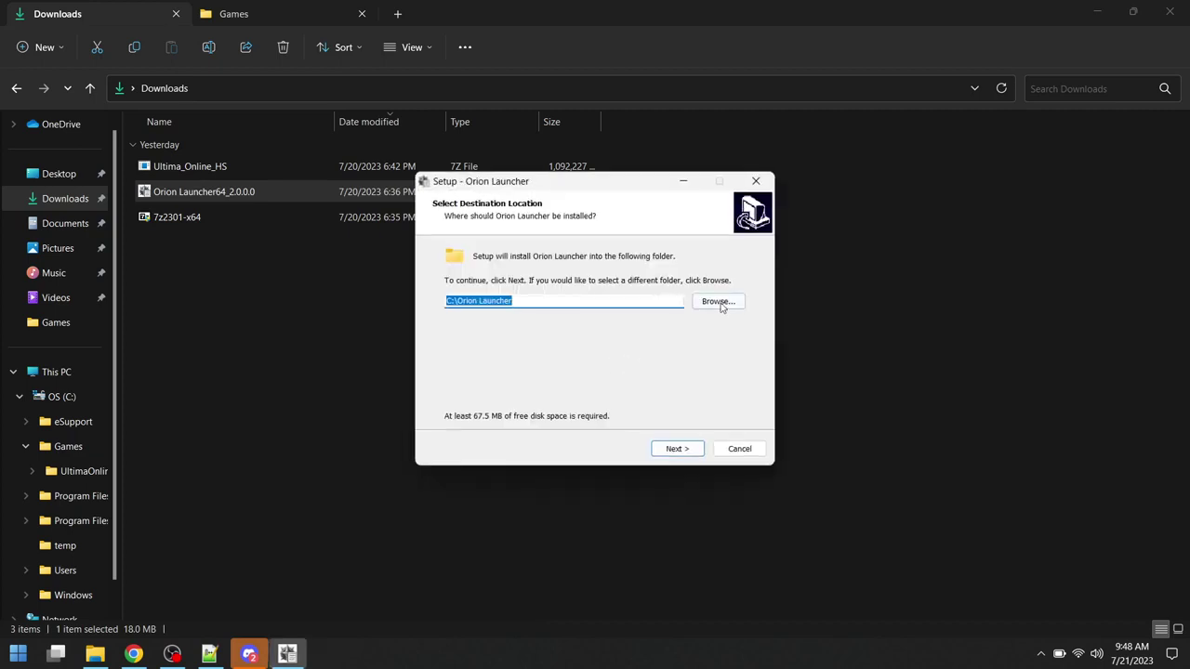
Step: Set the installation destination to C:\Games\UltimaOnlineHS\ and agree to install into that existing folder
left_click(718, 305)
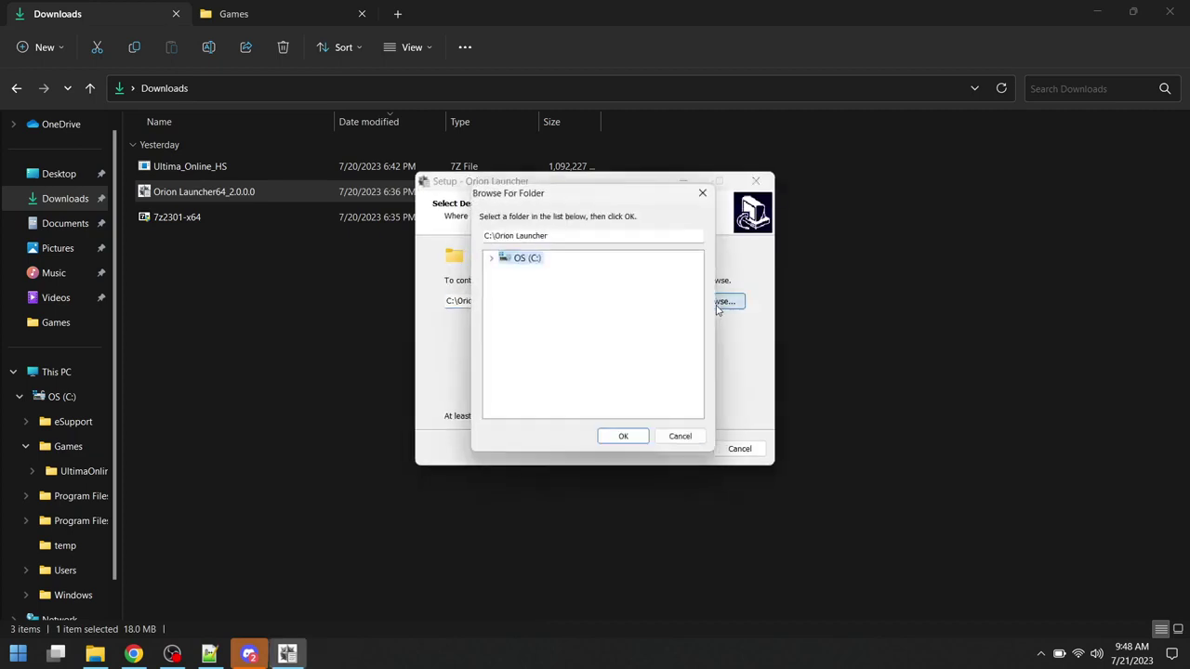
left_click(490, 258)
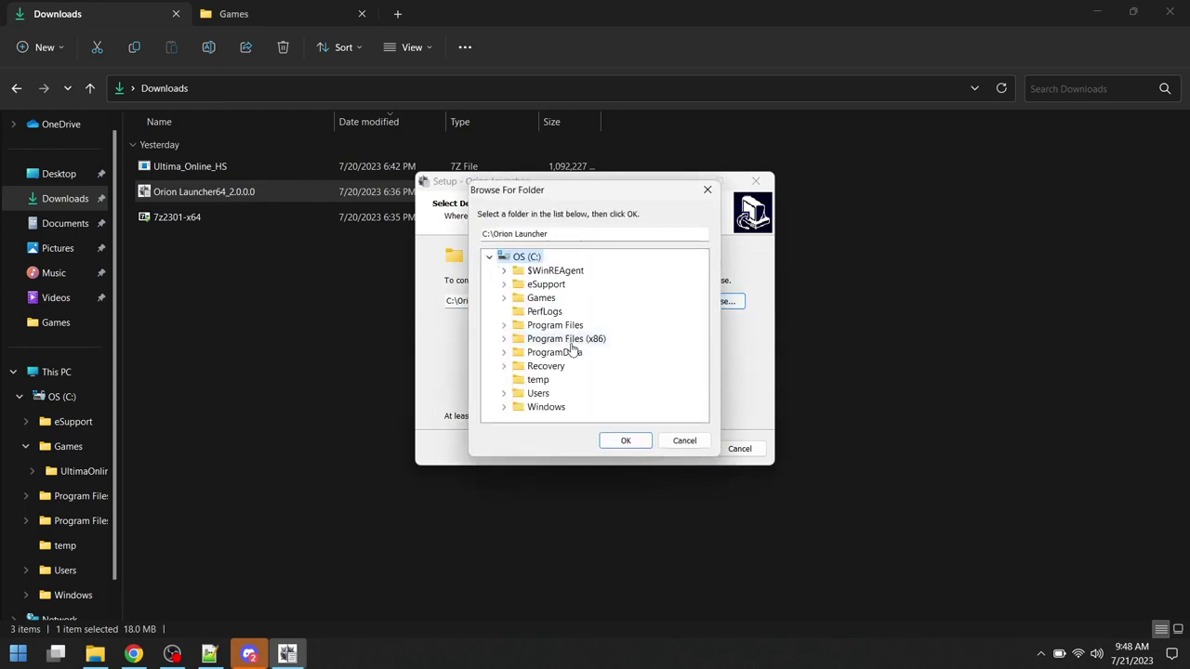
left_click(541, 299)
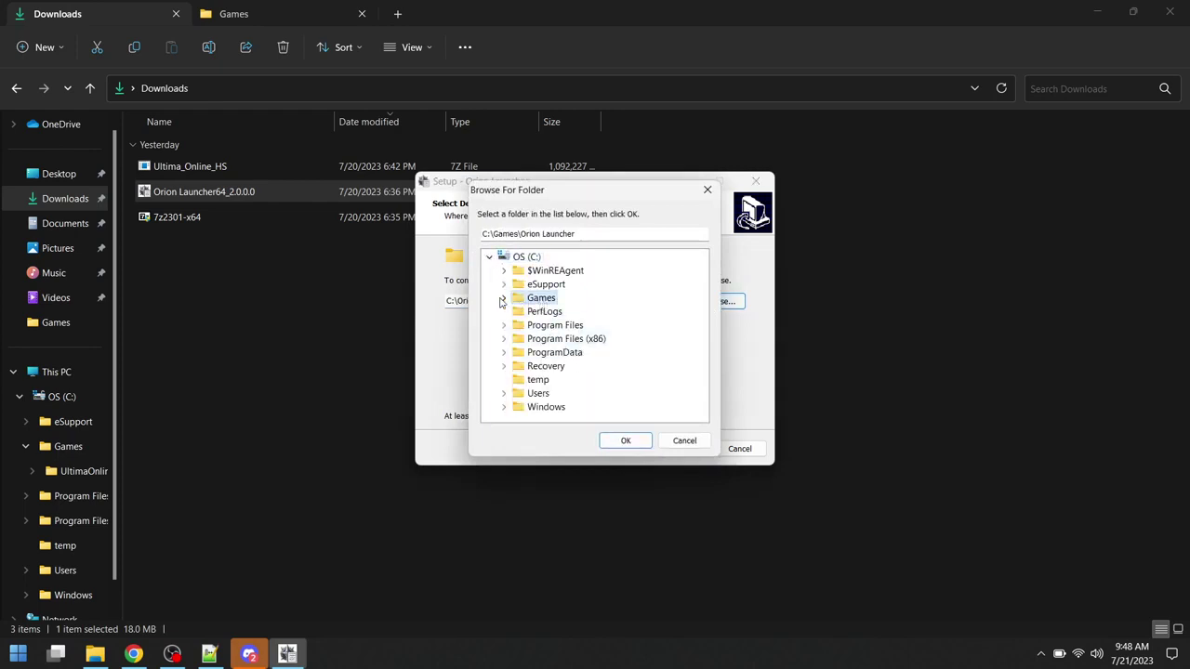
left_click(503, 297)
left_click(548, 314)
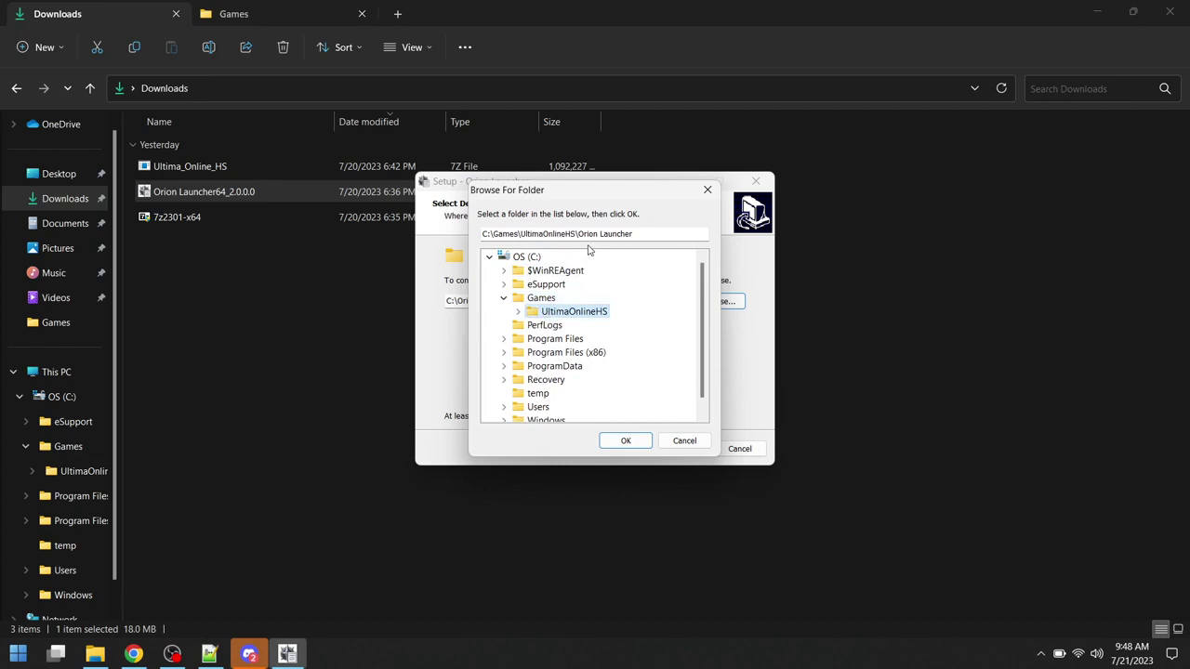
left_click_drag(579, 235, 656, 241)
key("BackSpace")
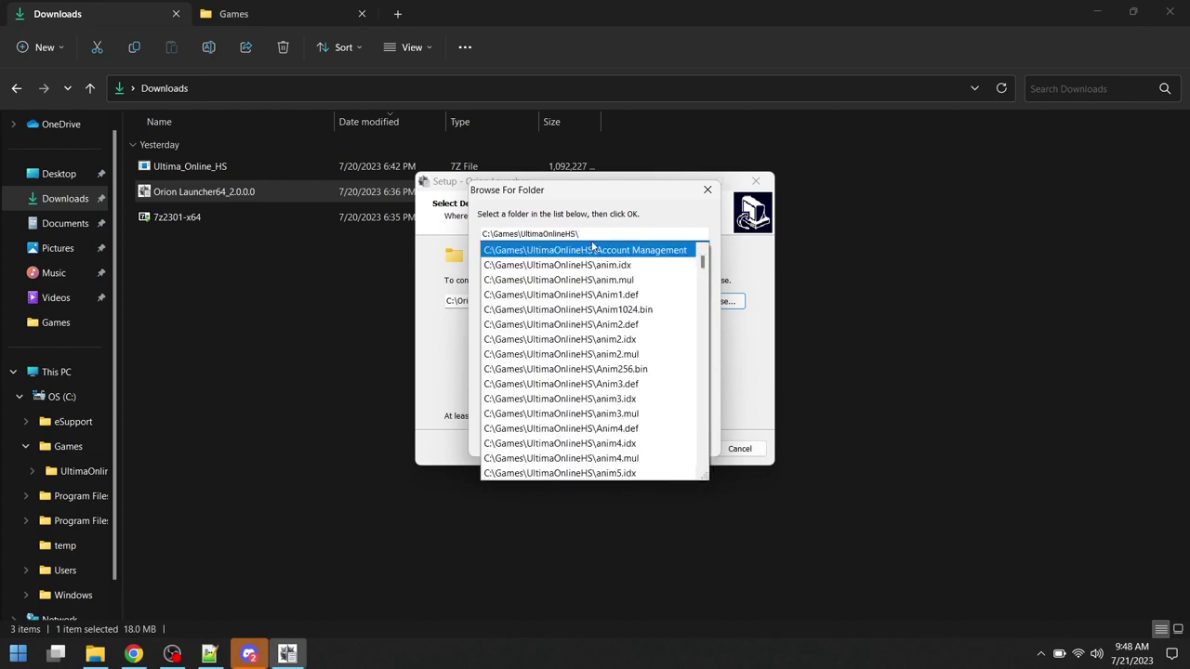
left_click(666, 224)
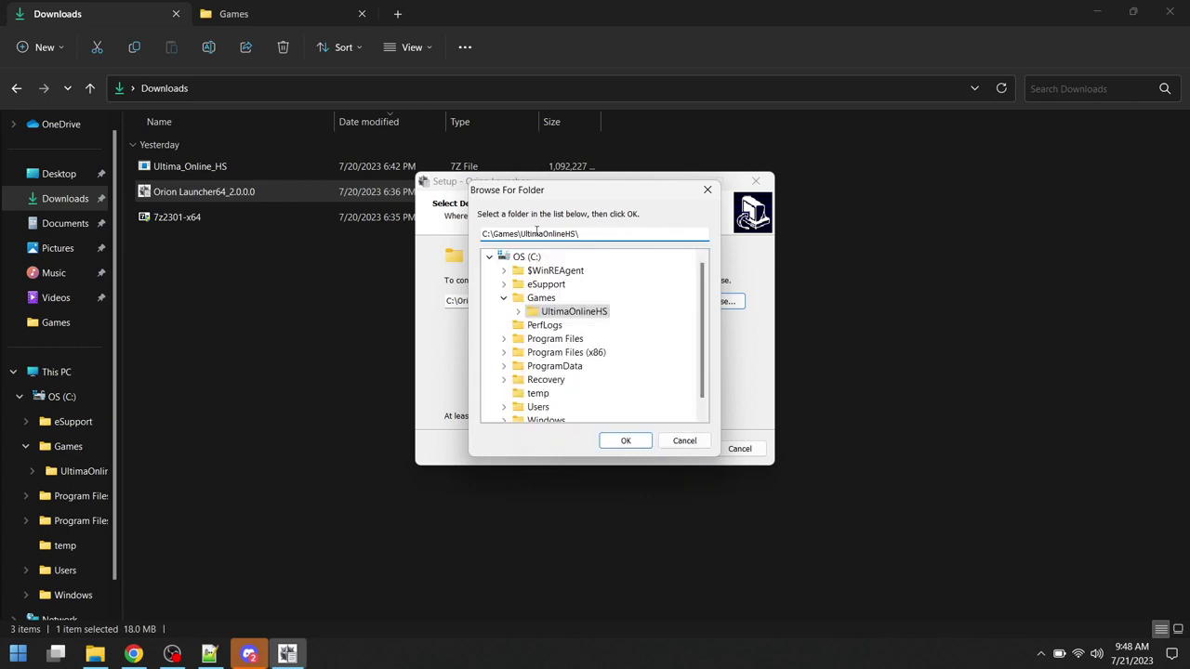
left_click(626, 441)
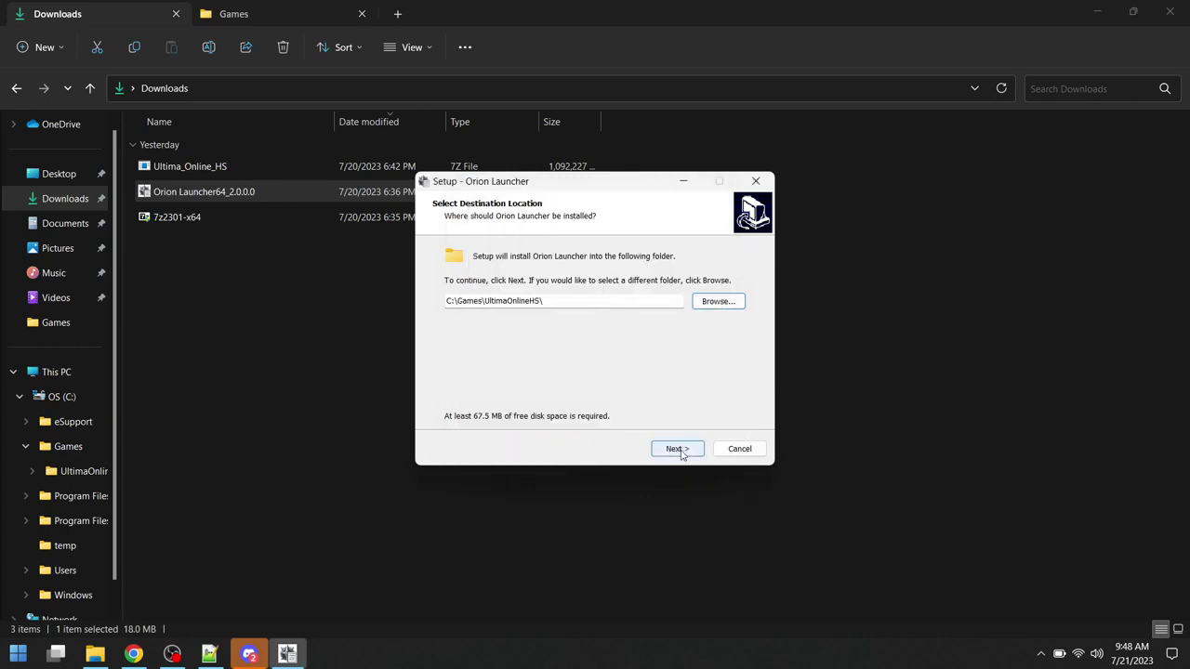
left_click(675, 449)
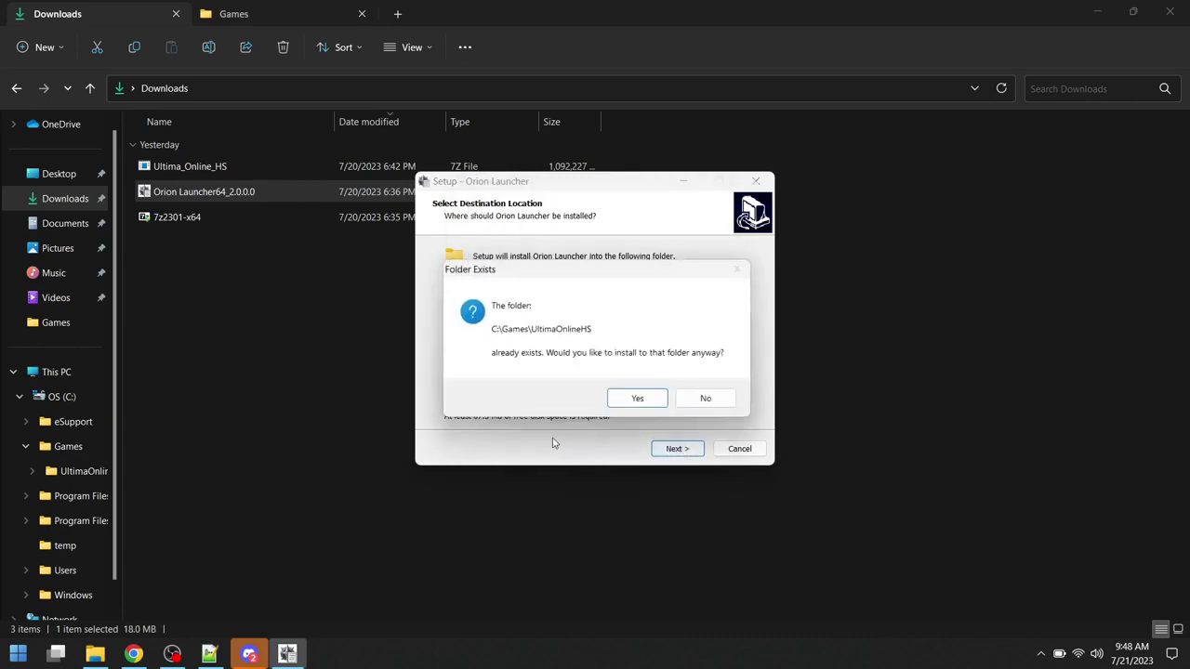
left_click(655, 398)
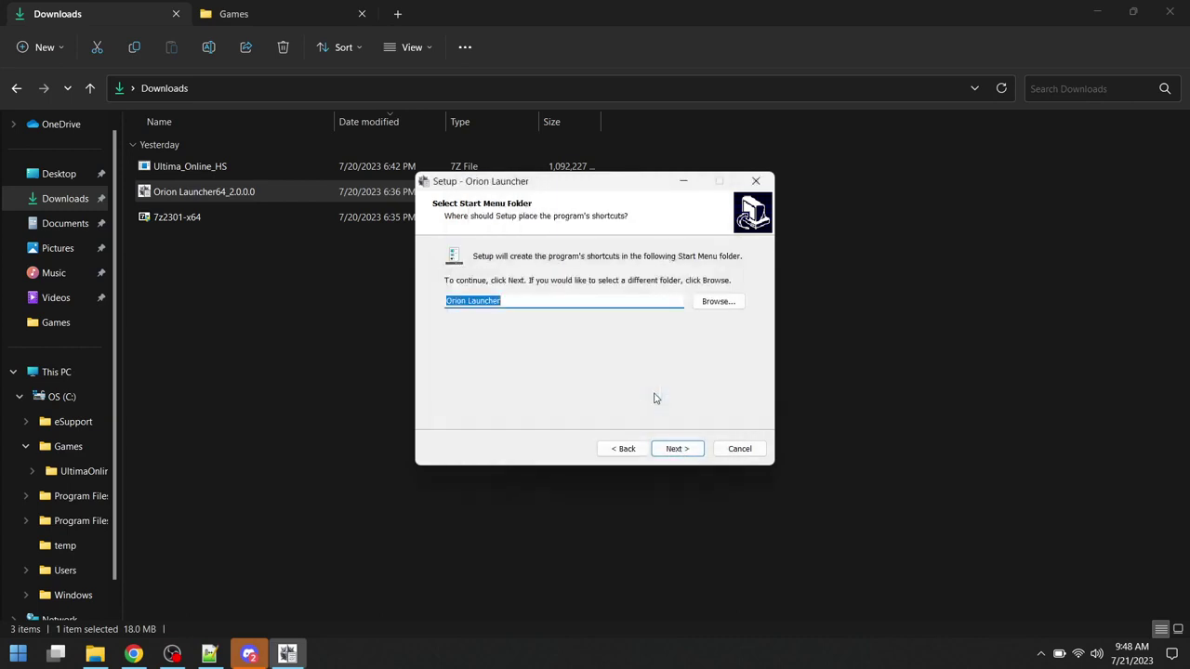
Step: Install Orion Launcher with the default Start Menu folder and a desktop shortcut, and finish setup without running the launcher
left_click(676, 451)
left_click(675, 450)
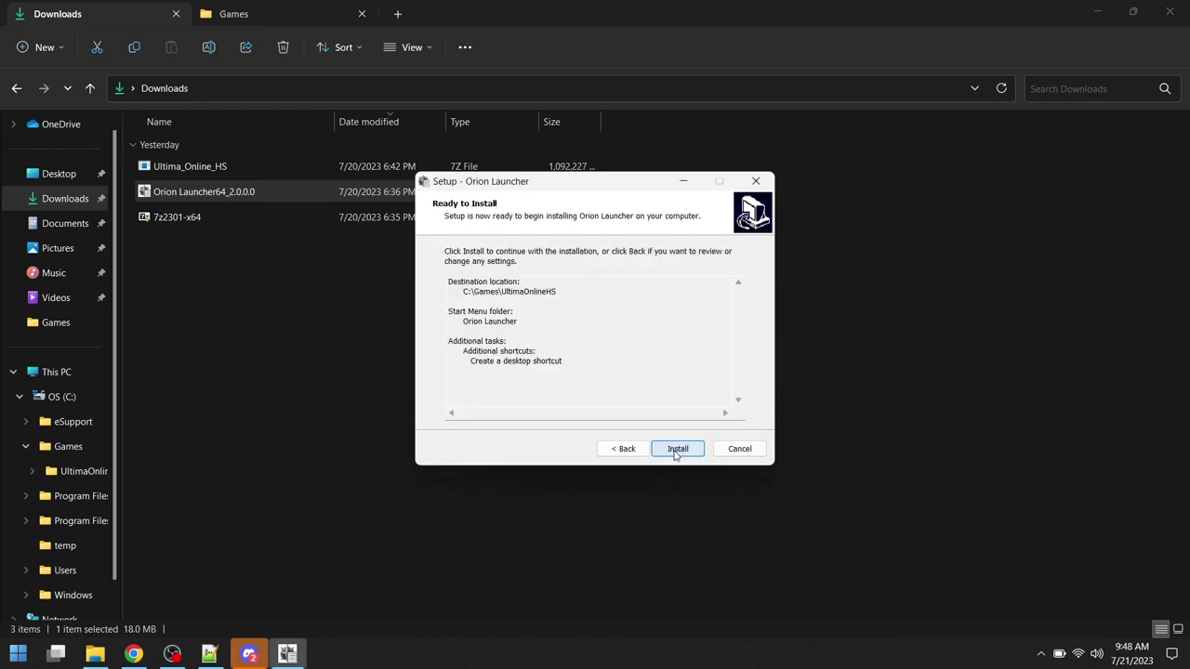
left_click(676, 450)
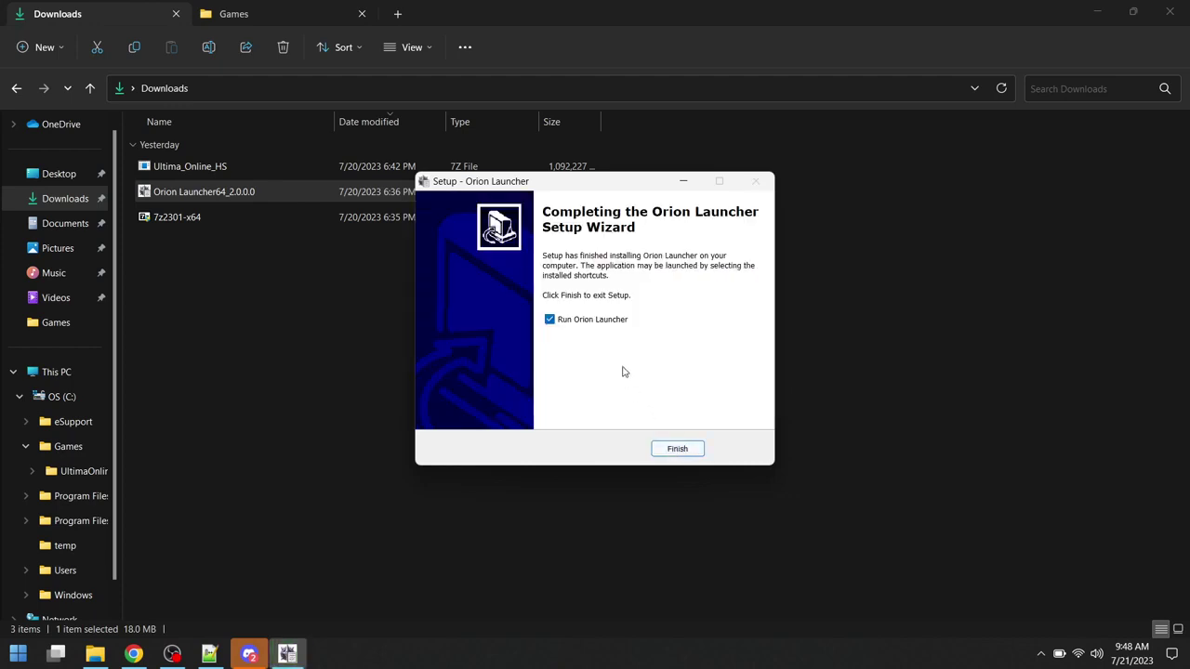
left_click(585, 319)
left_click(680, 450)
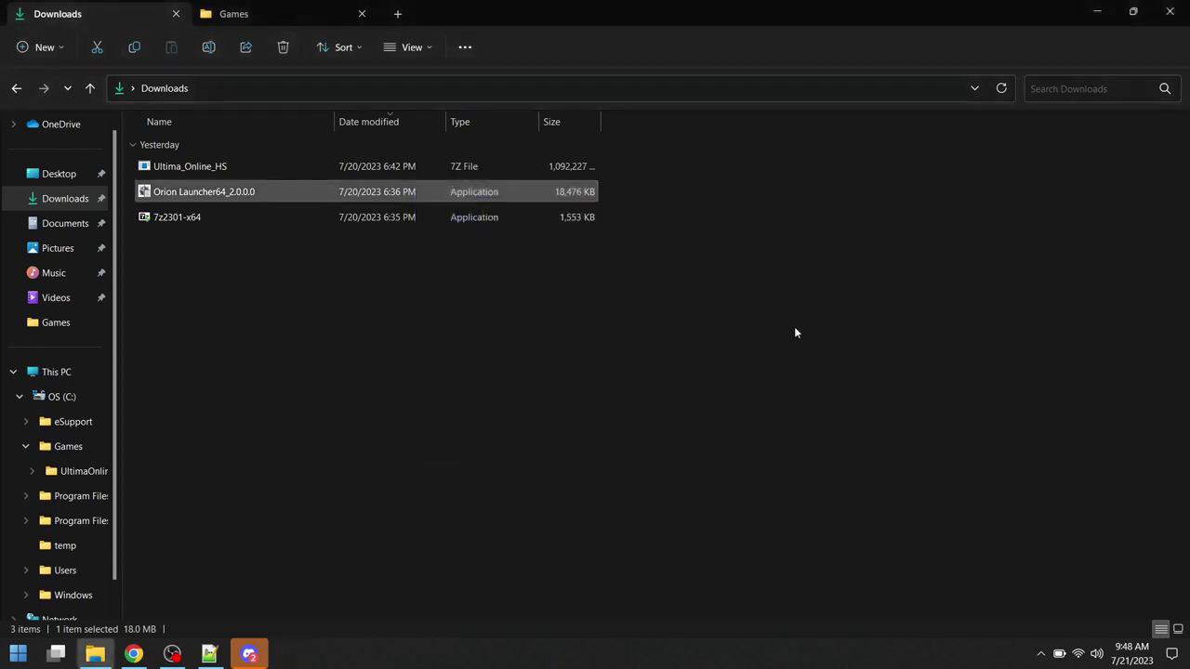
Step: Show the desktop and start Orion Launcher from its shortcut
key("super+d")
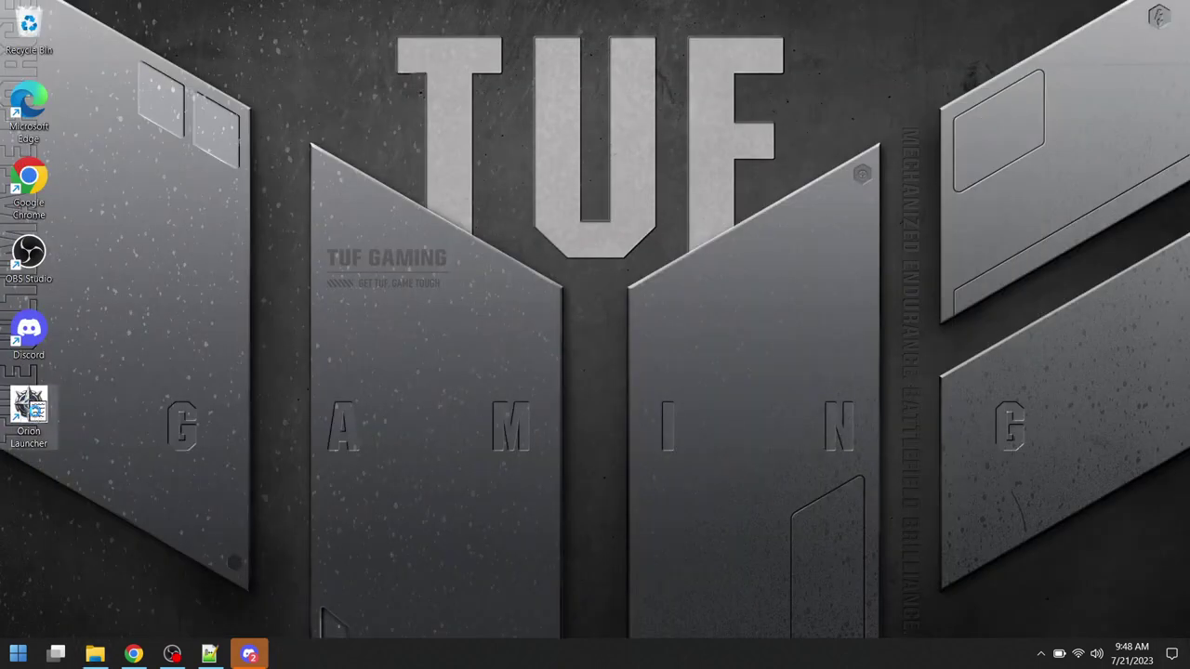
right_click(35, 416)
left_click(105, 261)
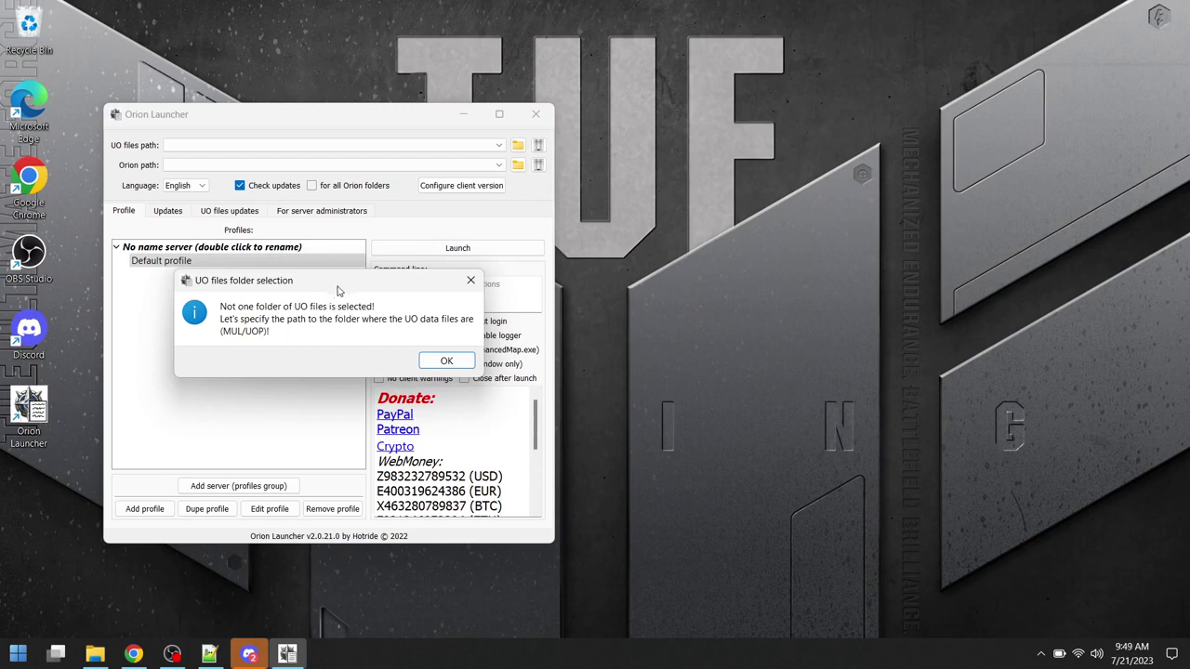
Step: Set the UO files path to the UltimaOnlineHS folder in C:\Games
left_click(439, 361)
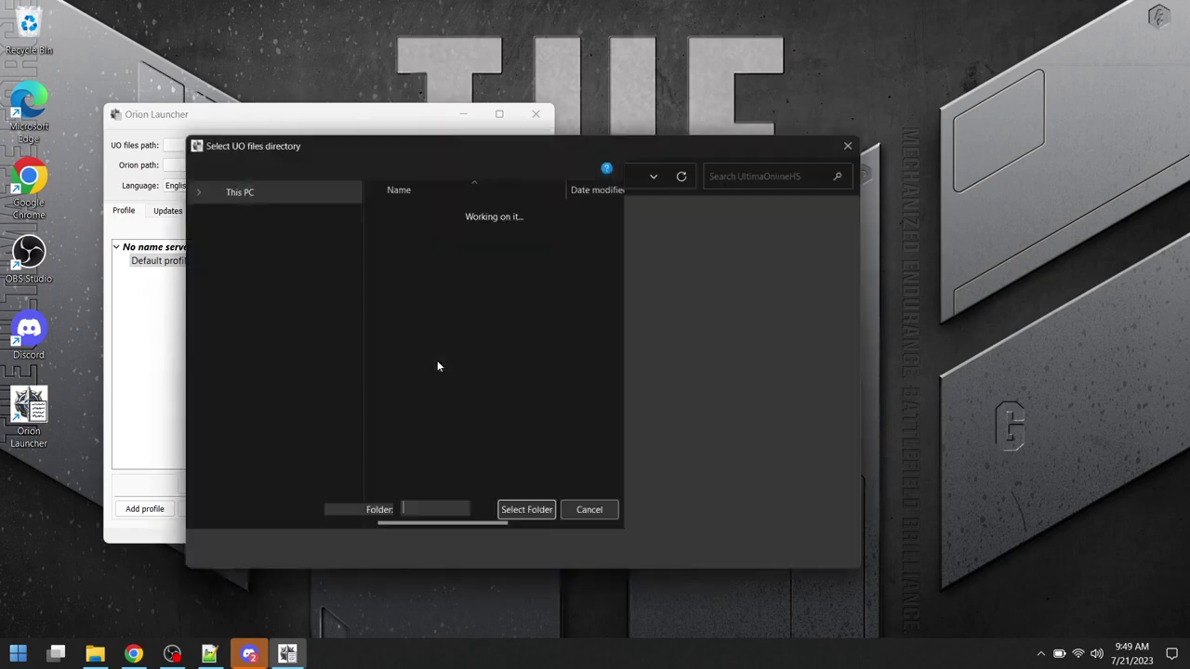
scroll(306, 374, "down", 1)
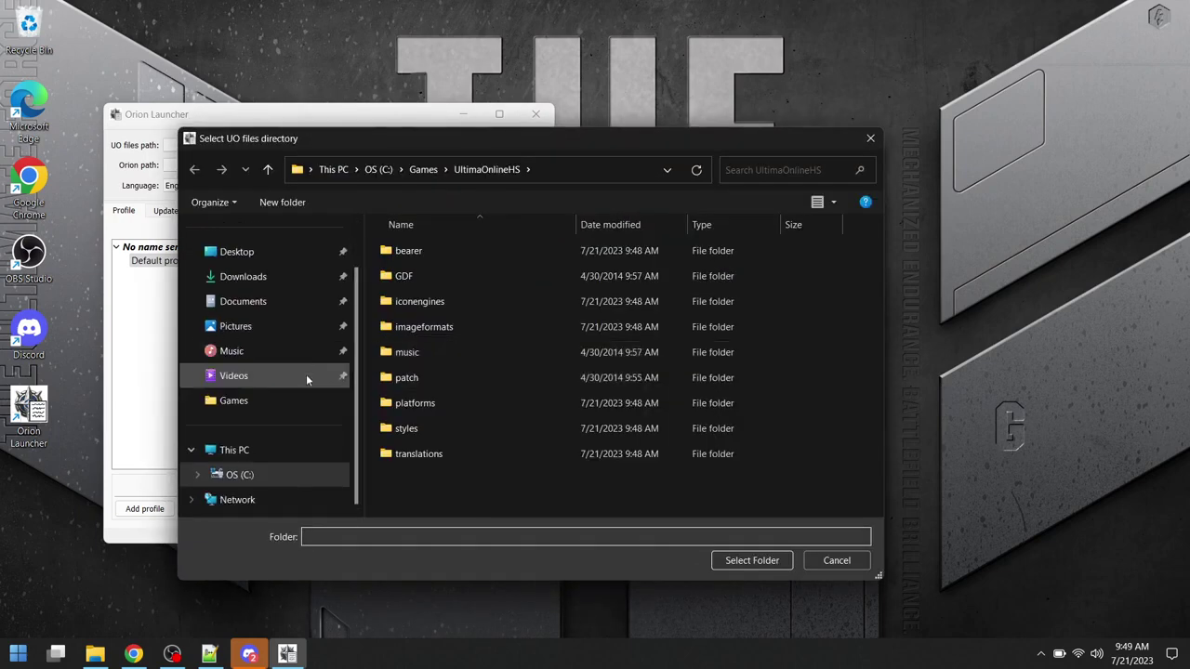
left_click(249, 401)
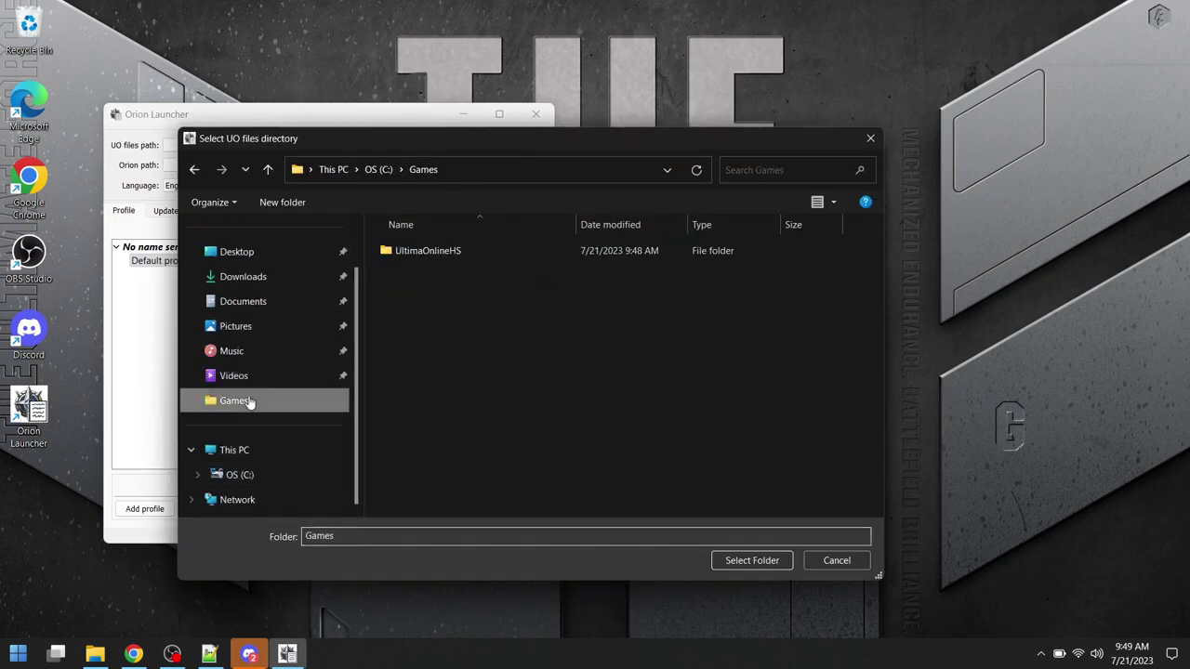
left_click(435, 251)
left_click(755, 562)
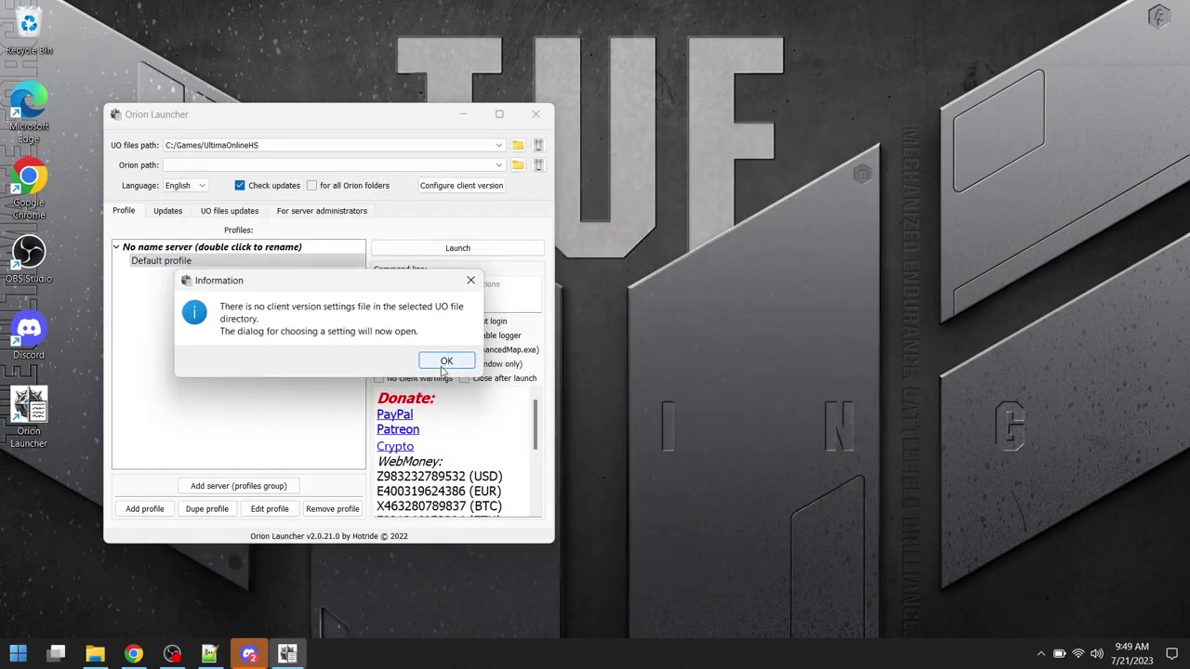
Step: Try to save UO RPG as the client version configuration for the chosen UO files folder
left_click(445, 365)
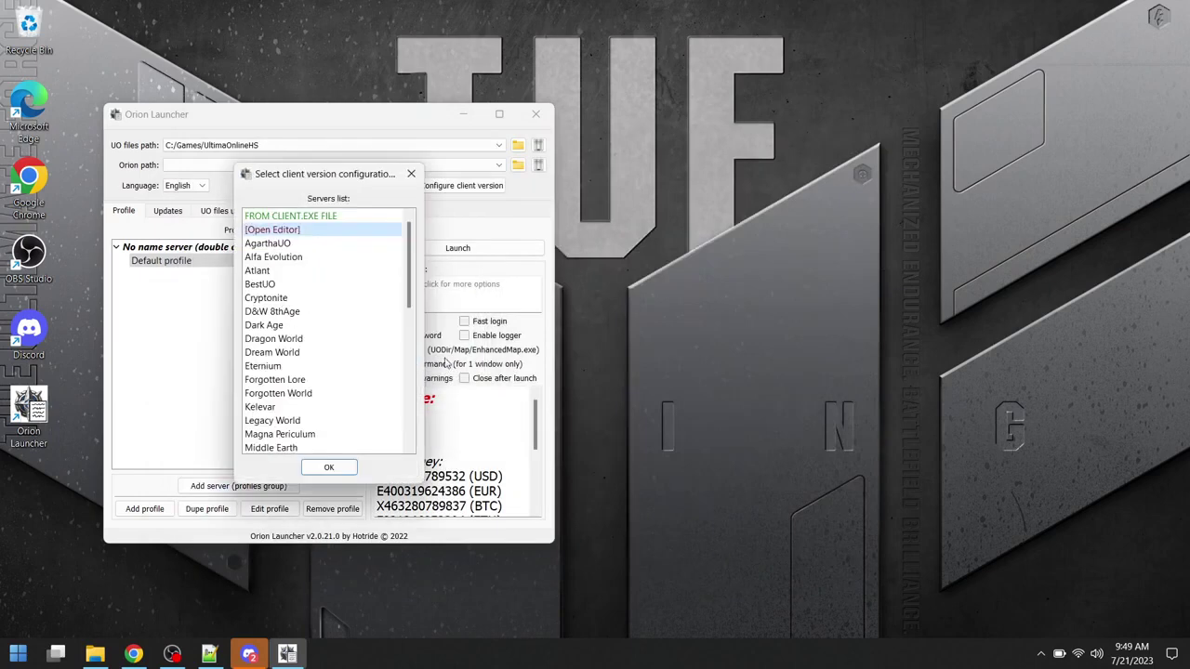
scroll(416, 303, "down", 2)
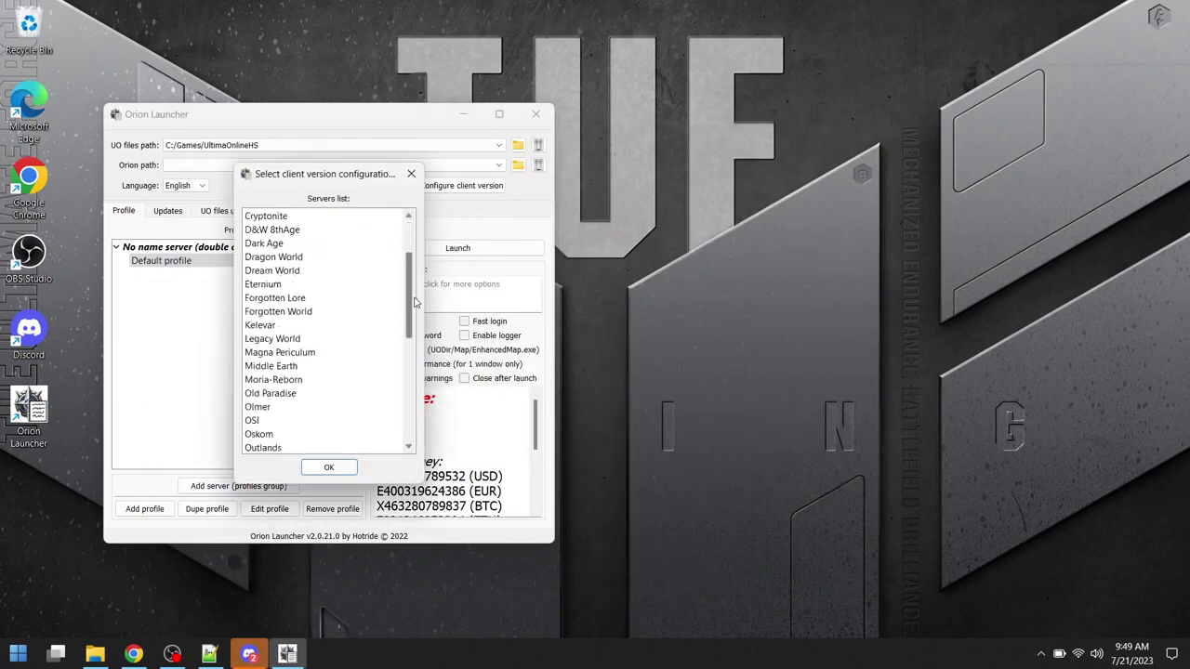
scroll(416, 302, "down", 7)
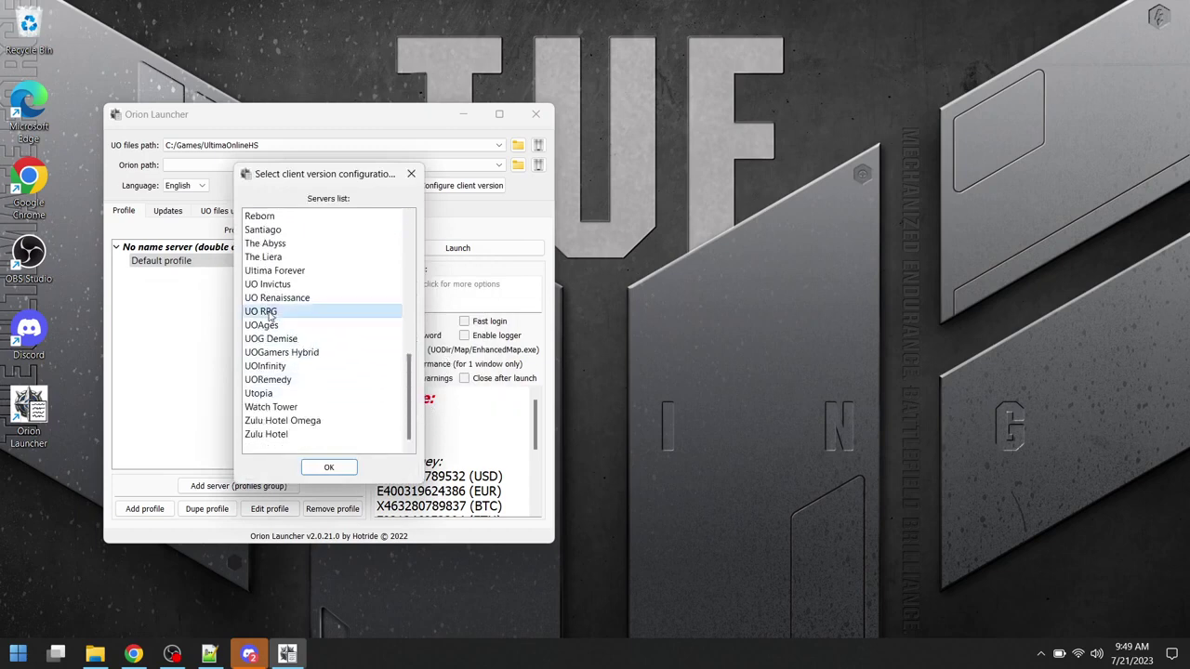
left_click(328, 467)
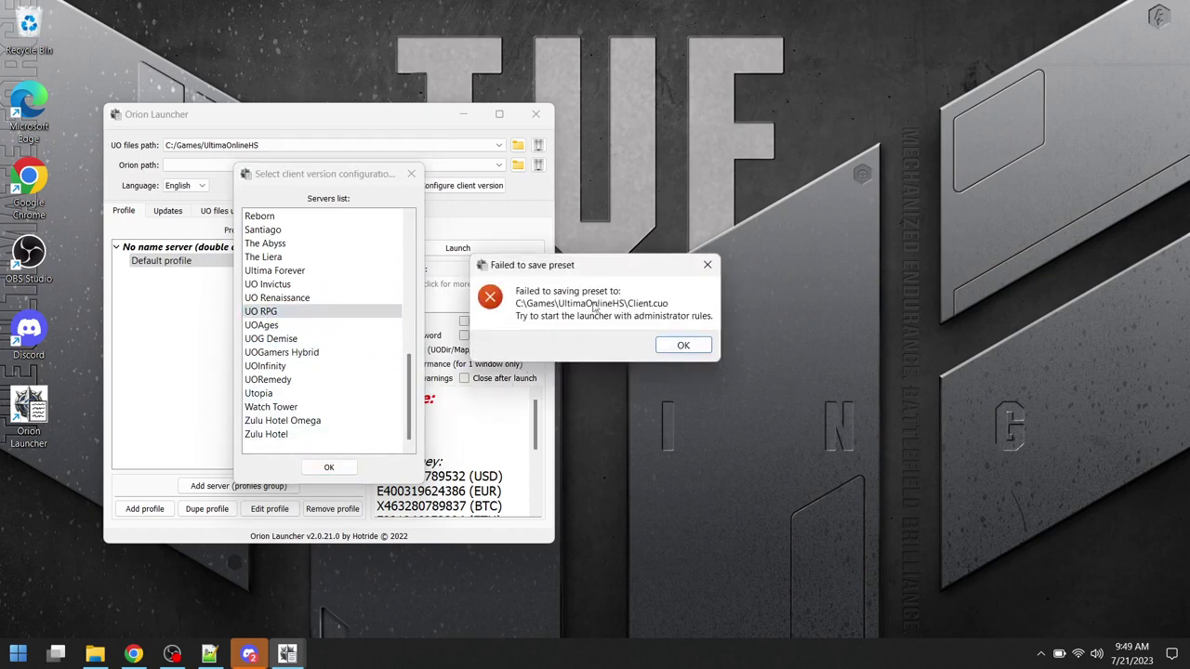
left_click(685, 351)
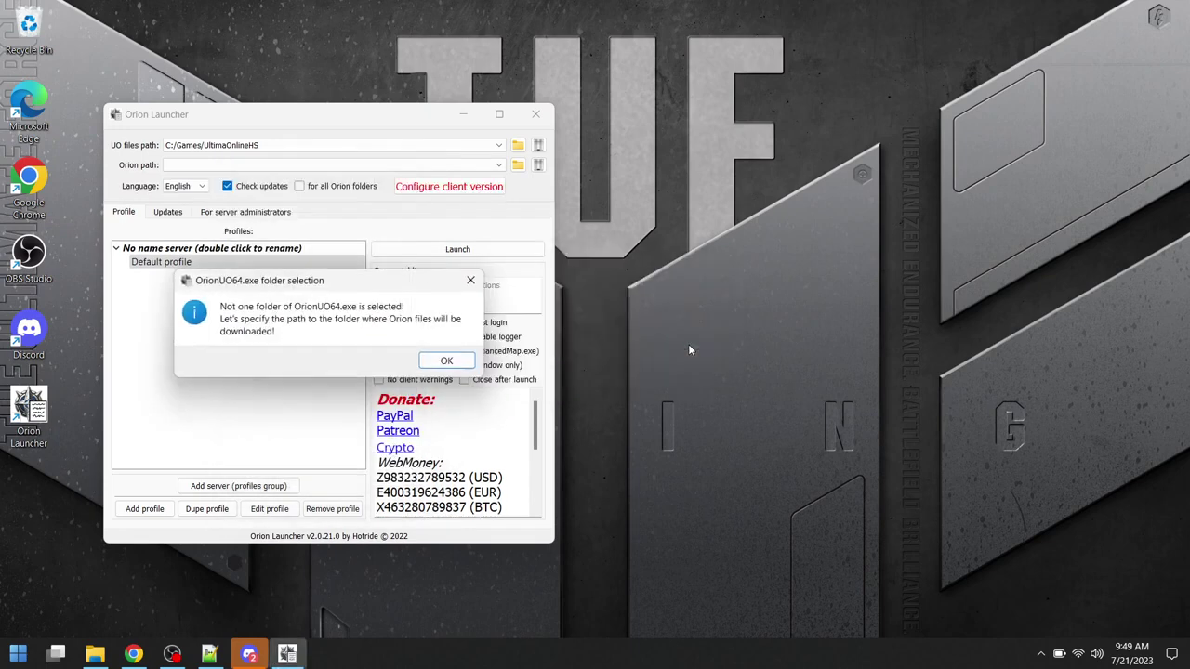
Step: Set the Orion path to the UltimaOnlineHS folder in C:\Games
left_click(447, 361)
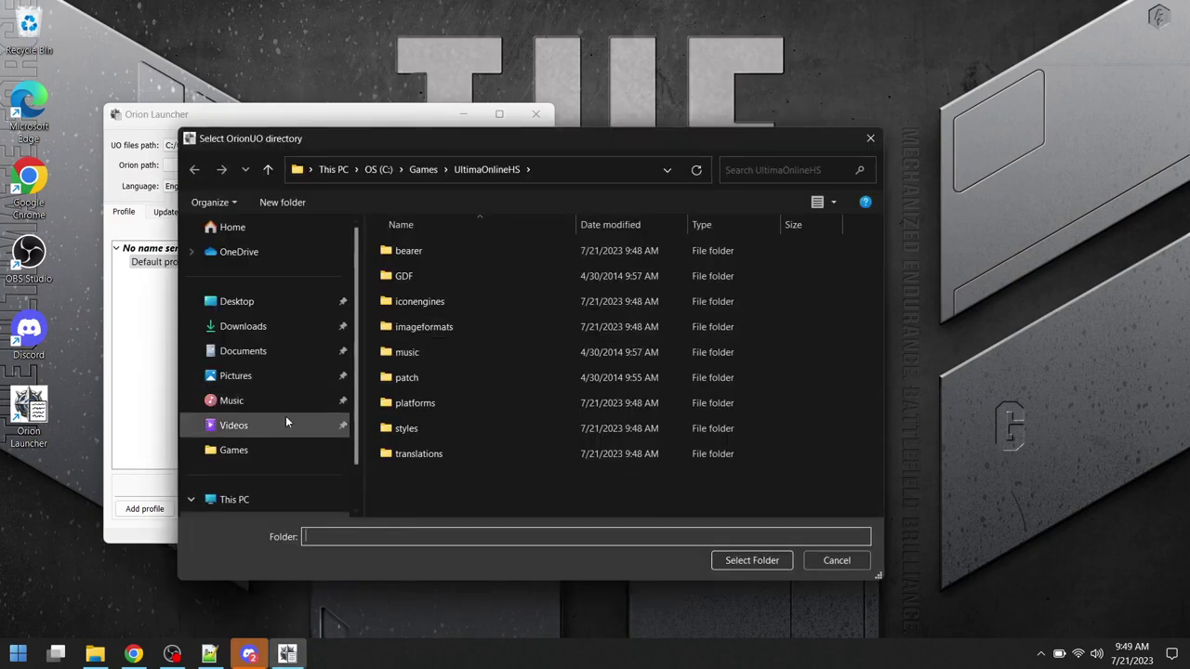
left_click(240, 452)
left_click(436, 255)
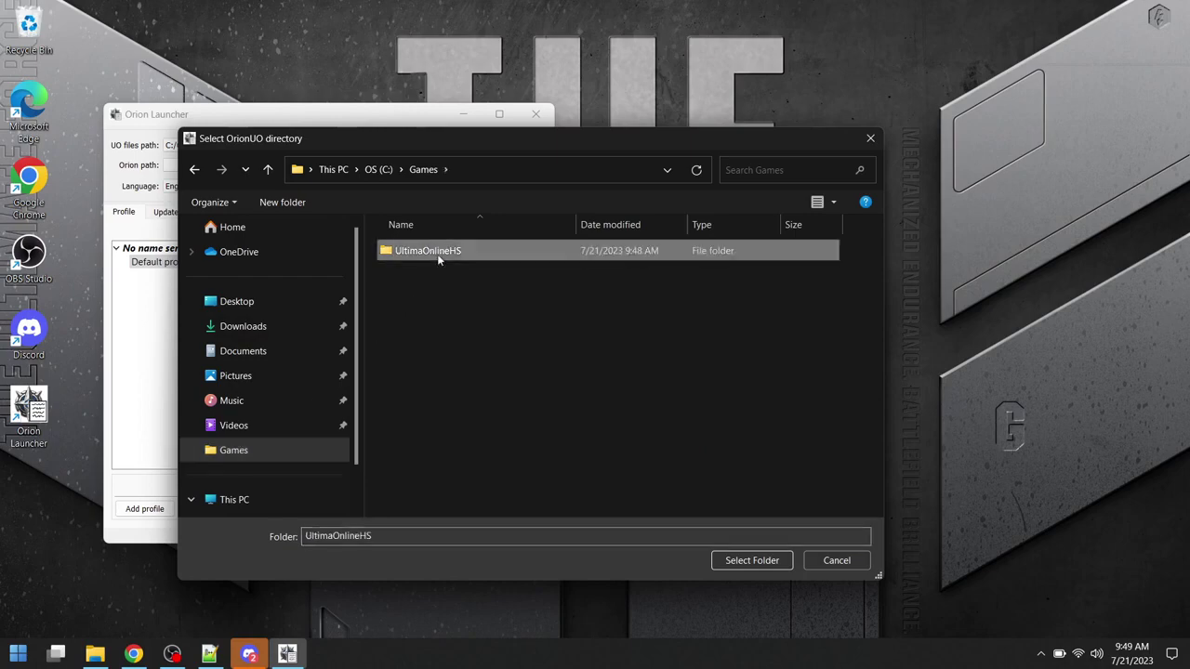
double_click(437, 253)
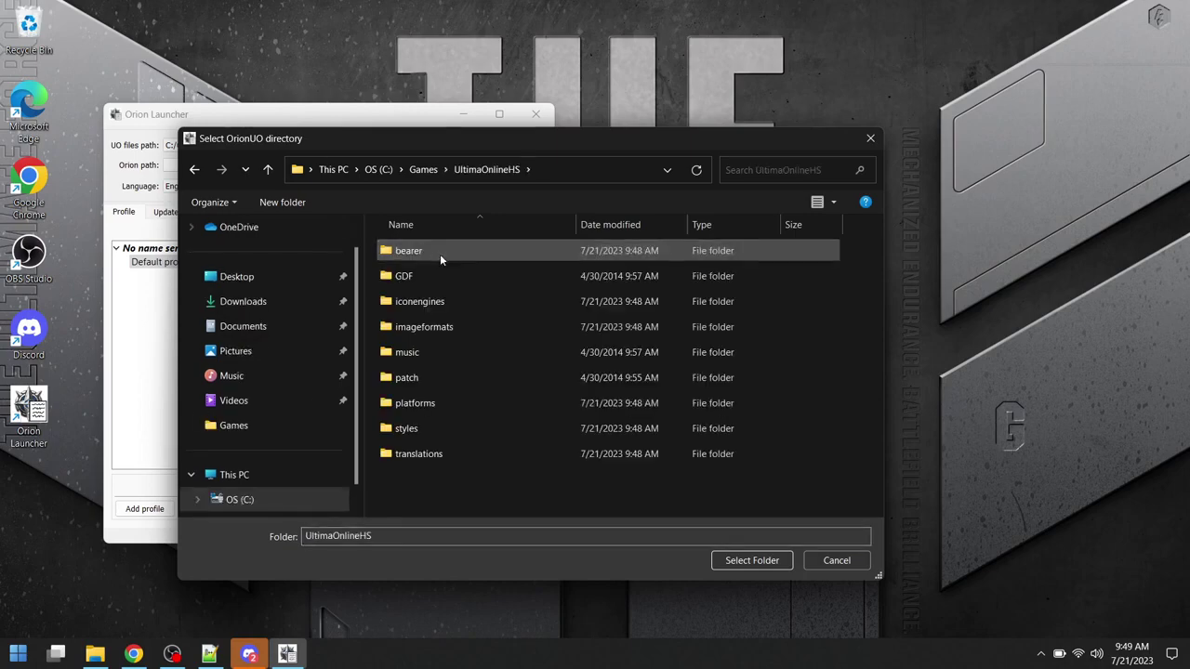
left_click(751, 561)
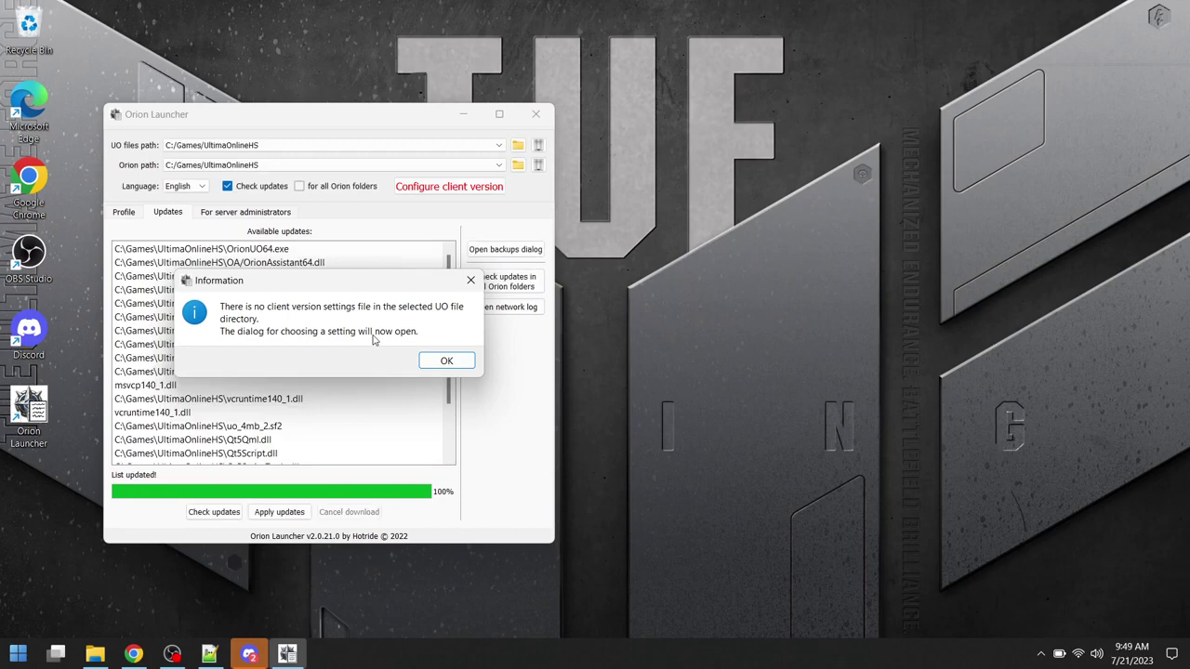
Step: Try again to save the UO RPG client version preset with both folder paths set
left_click(446, 361)
left_click_drag(409, 274, 403, 391)
left_click(297, 311)
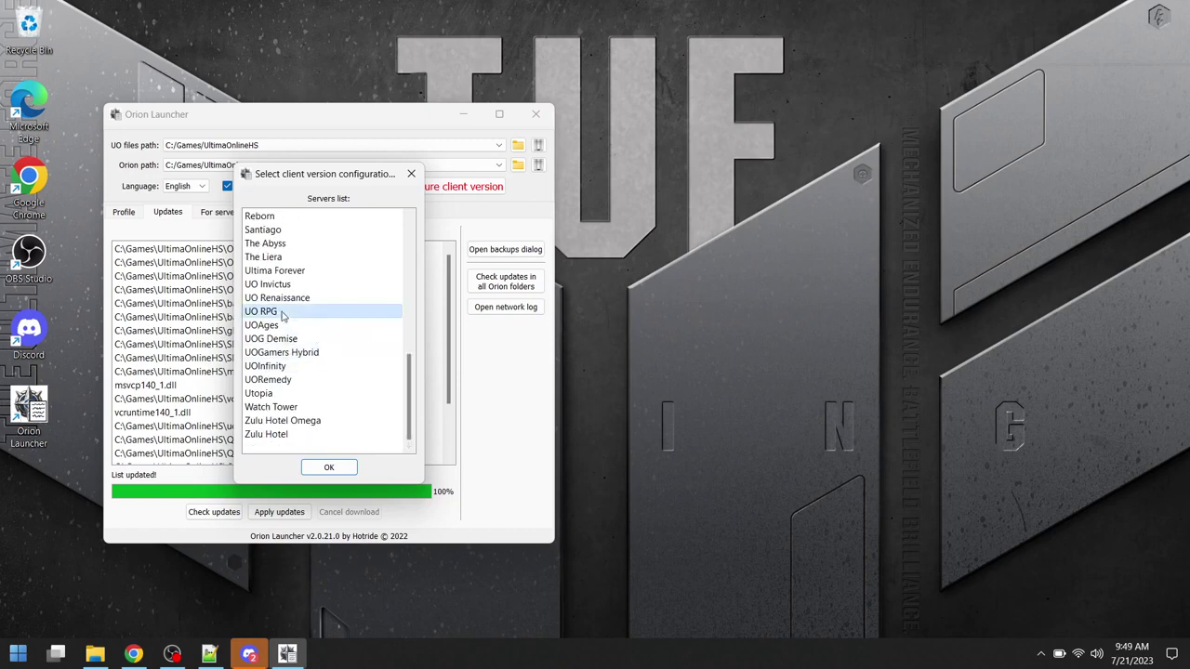
left_click(329, 468)
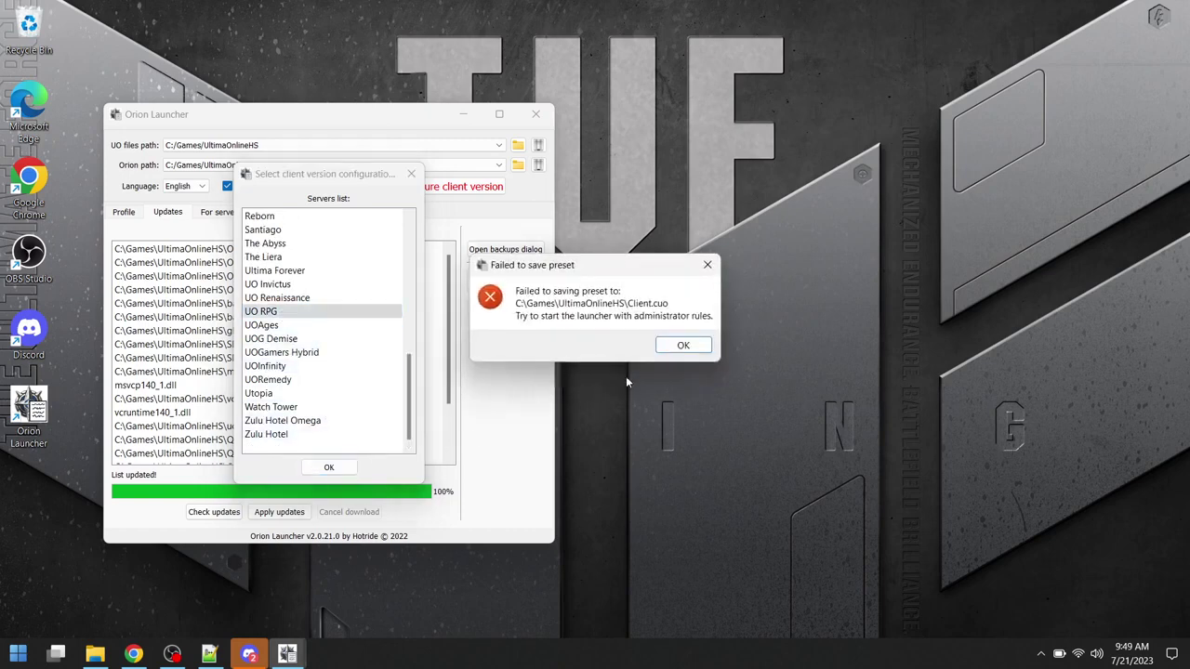
left_click(666, 345)
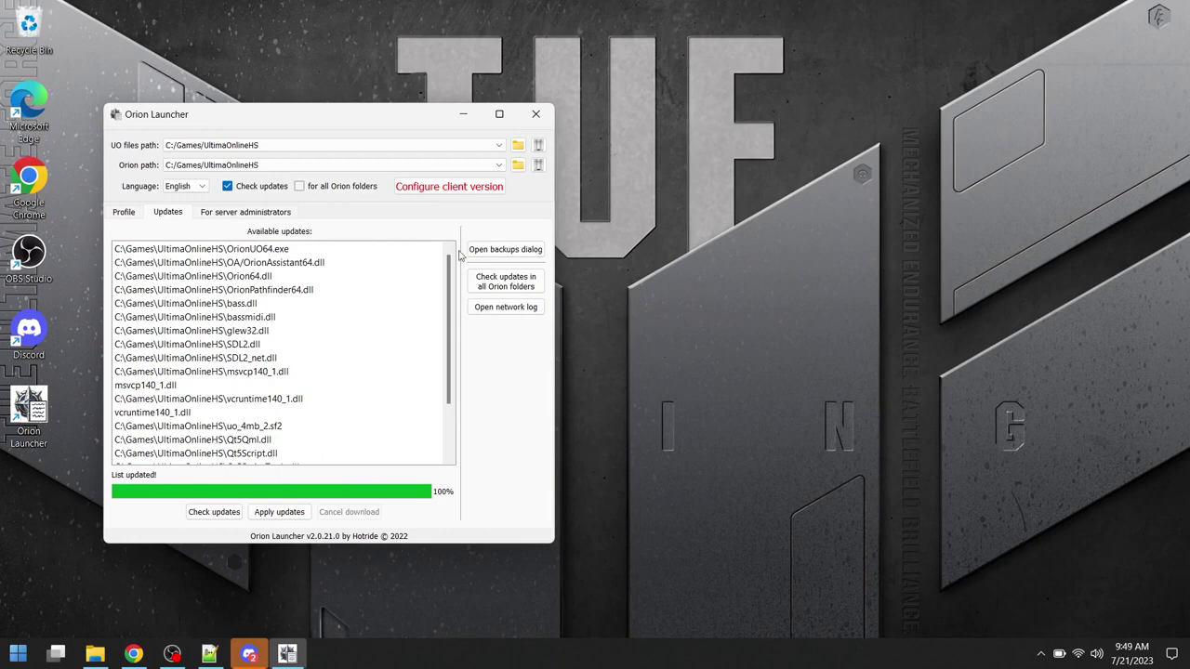
left_click(126, 213)
left_click(165, 213)
left_click(124, 212)
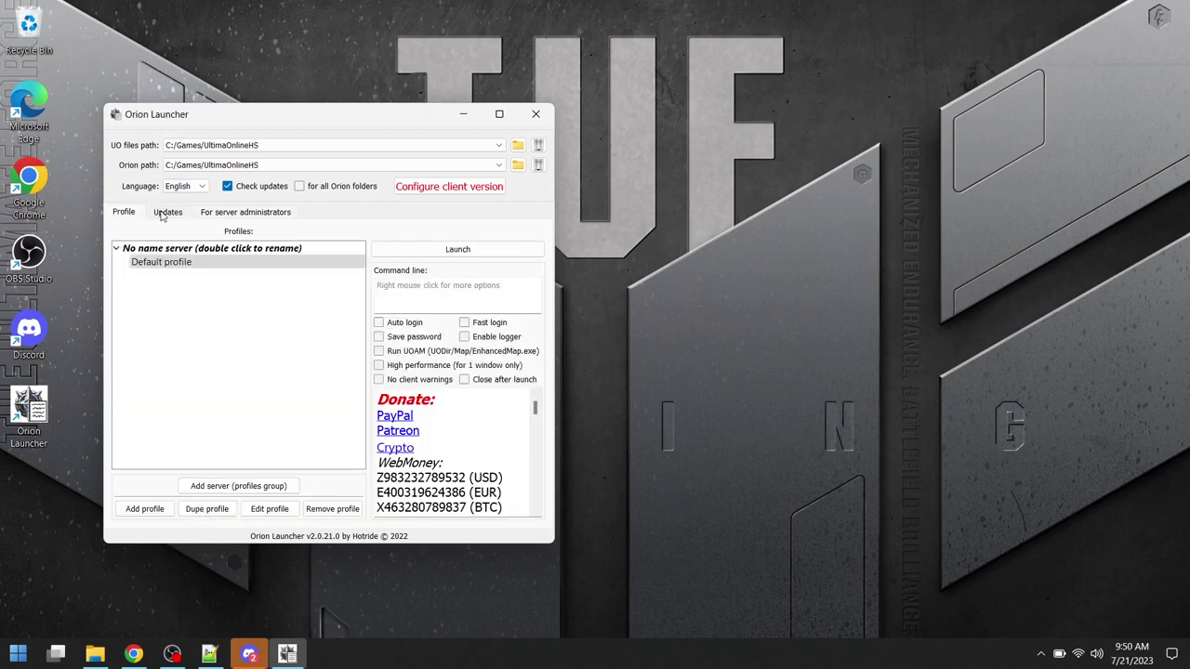
left_click(166, 213)
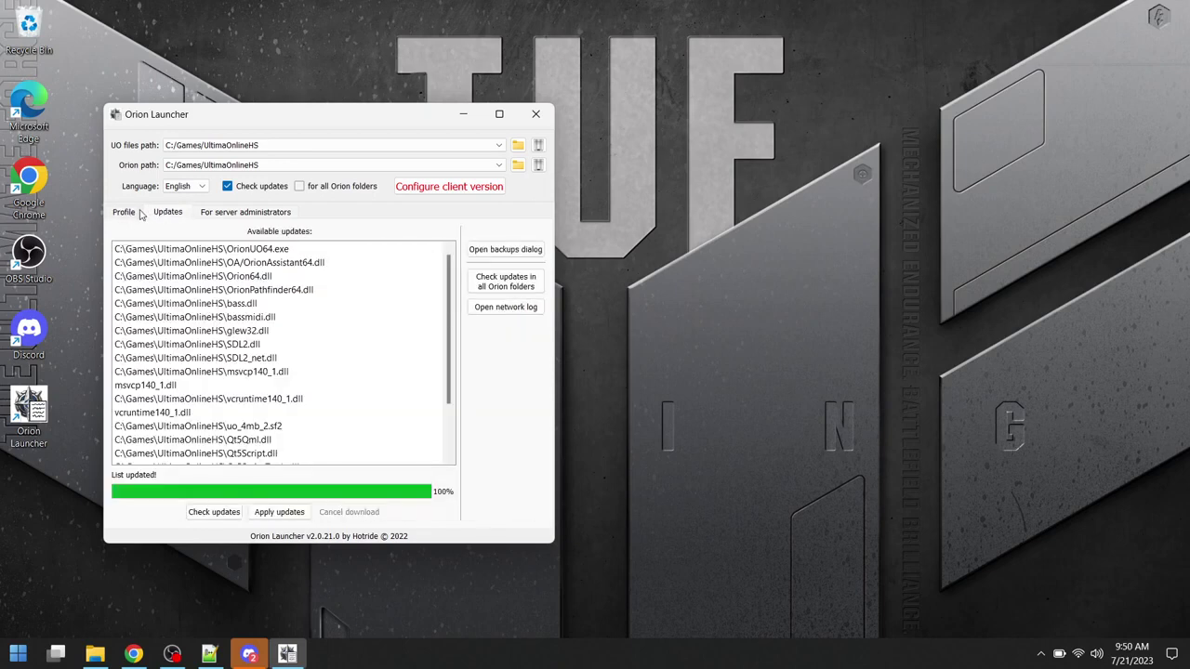
Step: Check for Orion updates, apply all the available ones, and check the update list again
left_click(217, 515)
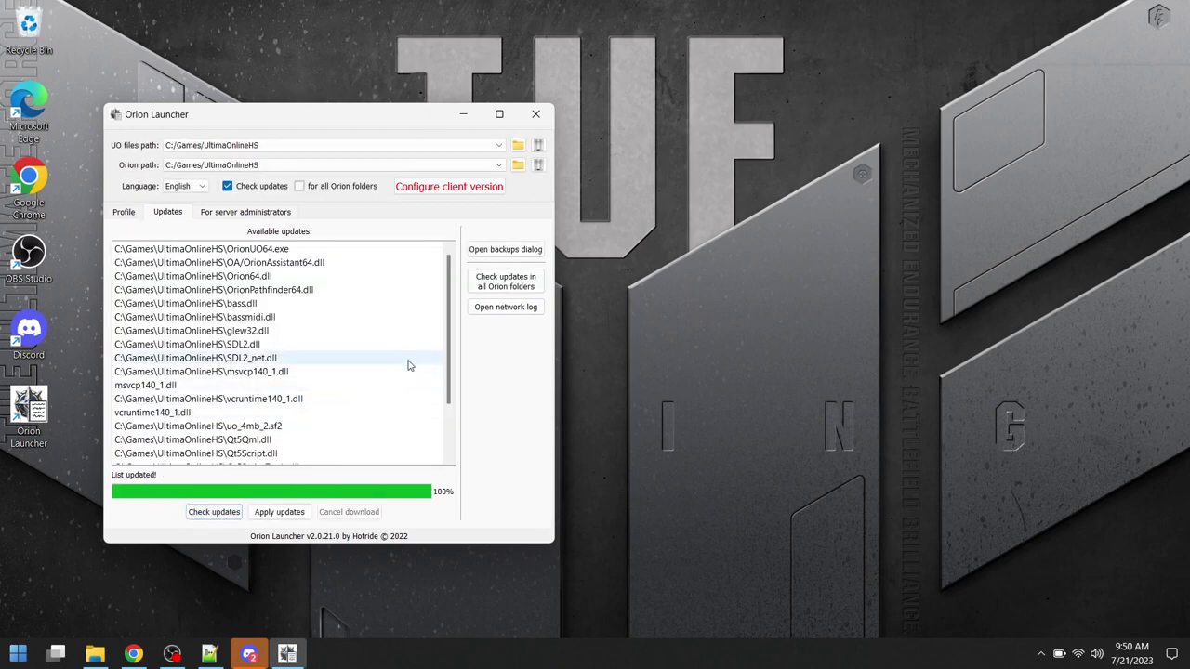
left_click_drag(454, 299, 455, 251)
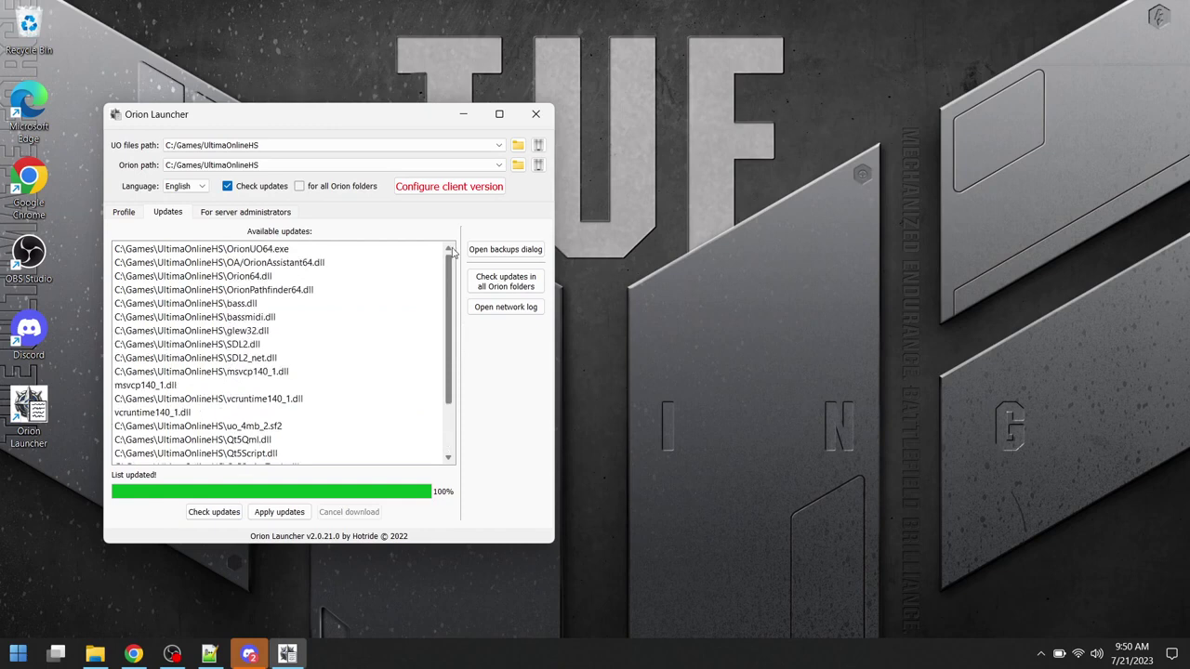
left_click(279, 512)
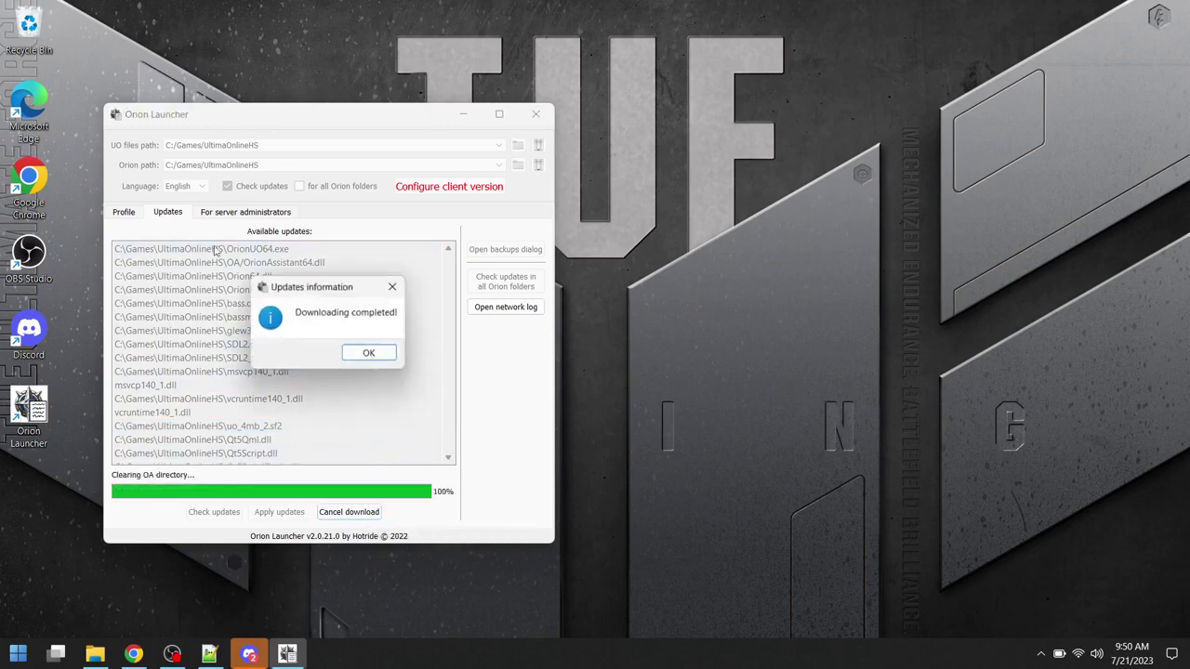
left_click(371, 354)
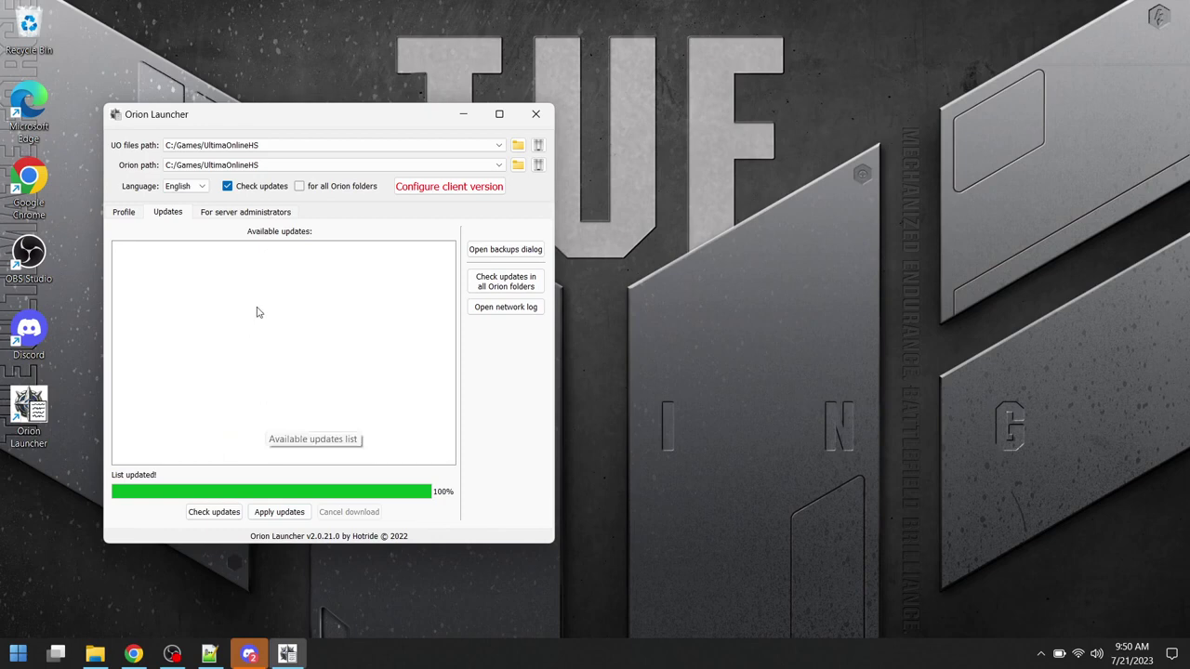
left_click(215, 514)
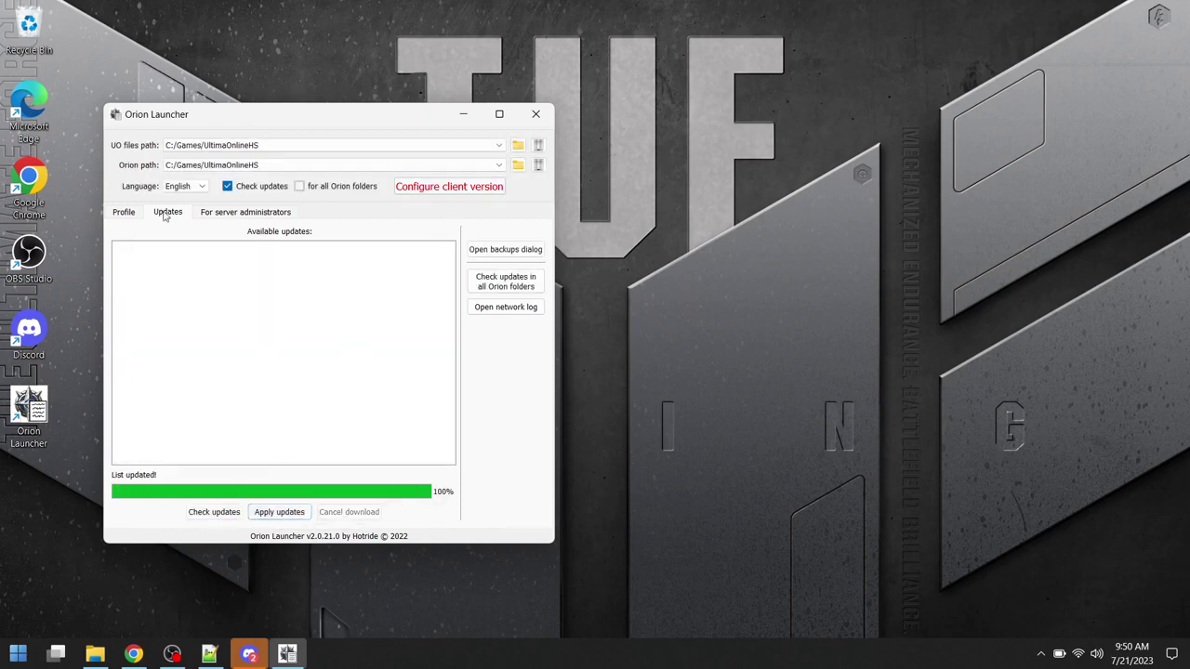
Step: Configure the client version with the UO RPG server preset and save it
left_click(126, 213)
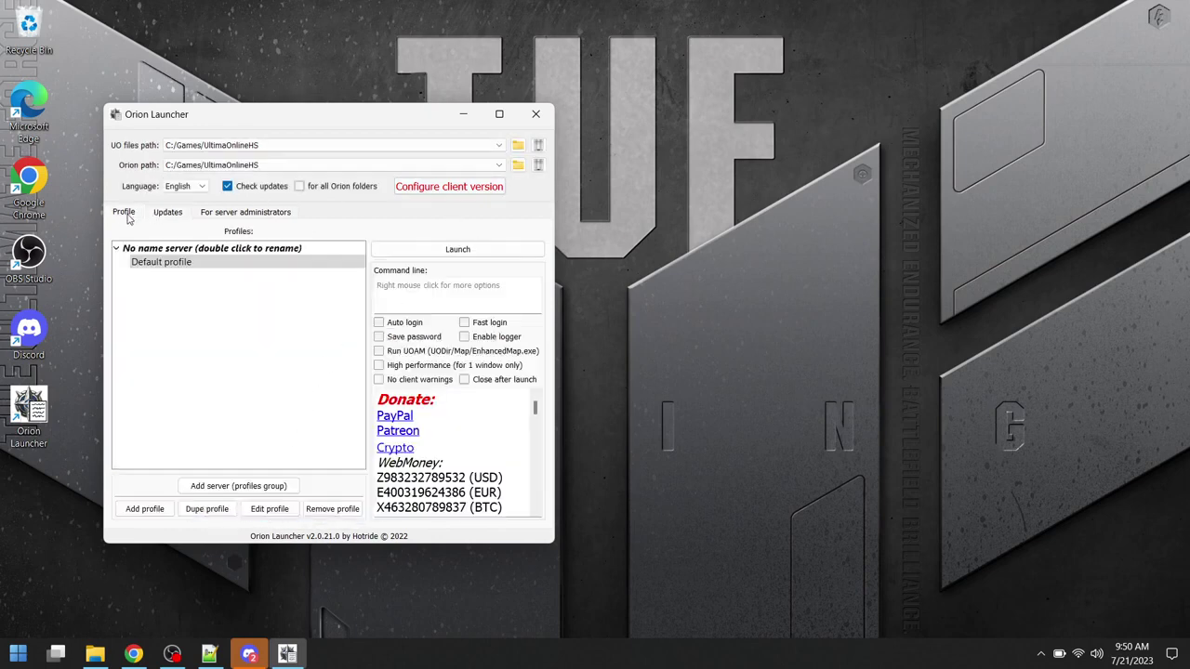
left_click(441, 187)
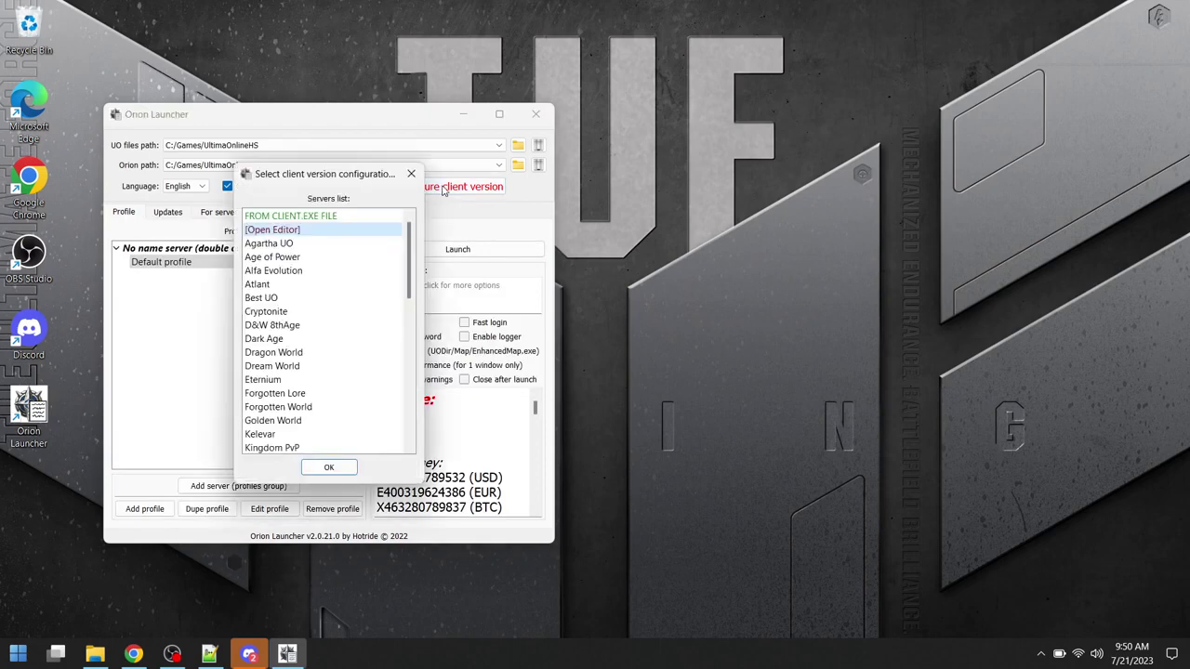
left_click_drag(412, 260, 428, 390)
left_click(284, 285)
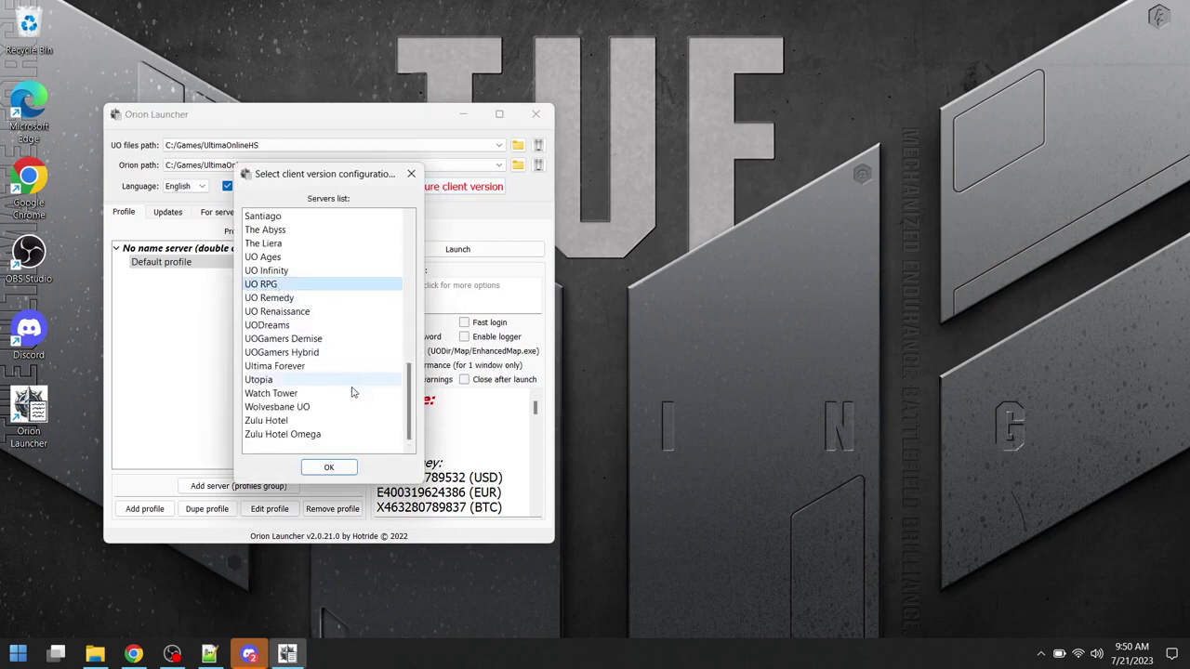
left_click(331, 467)
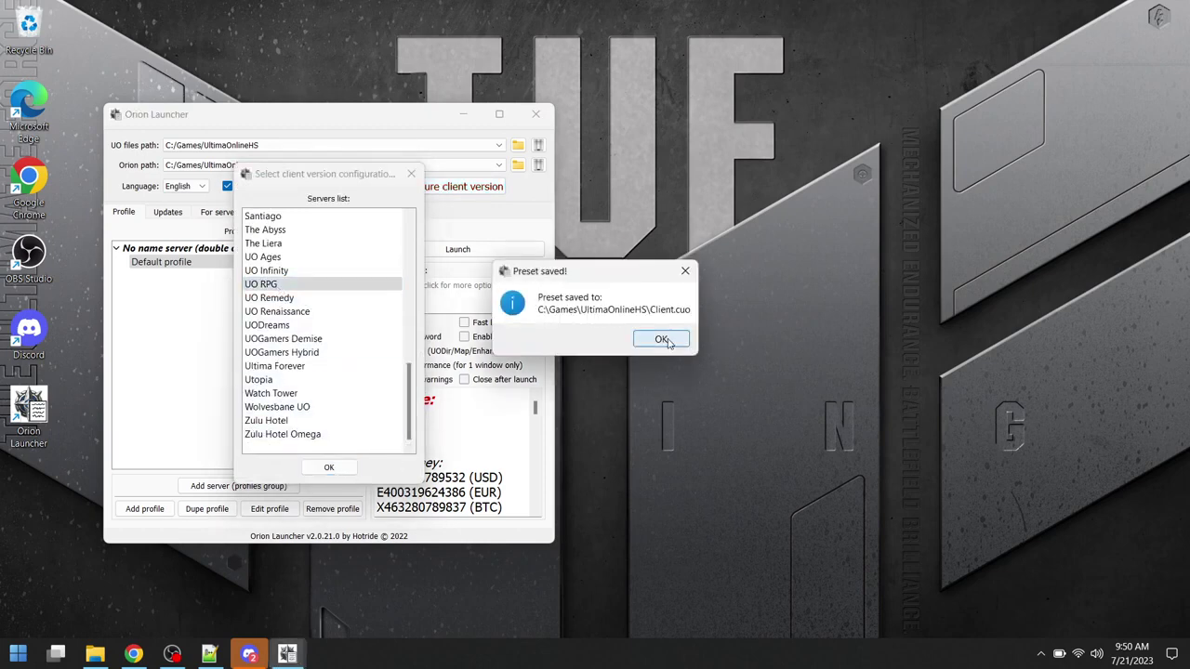
left_click(658, 339)
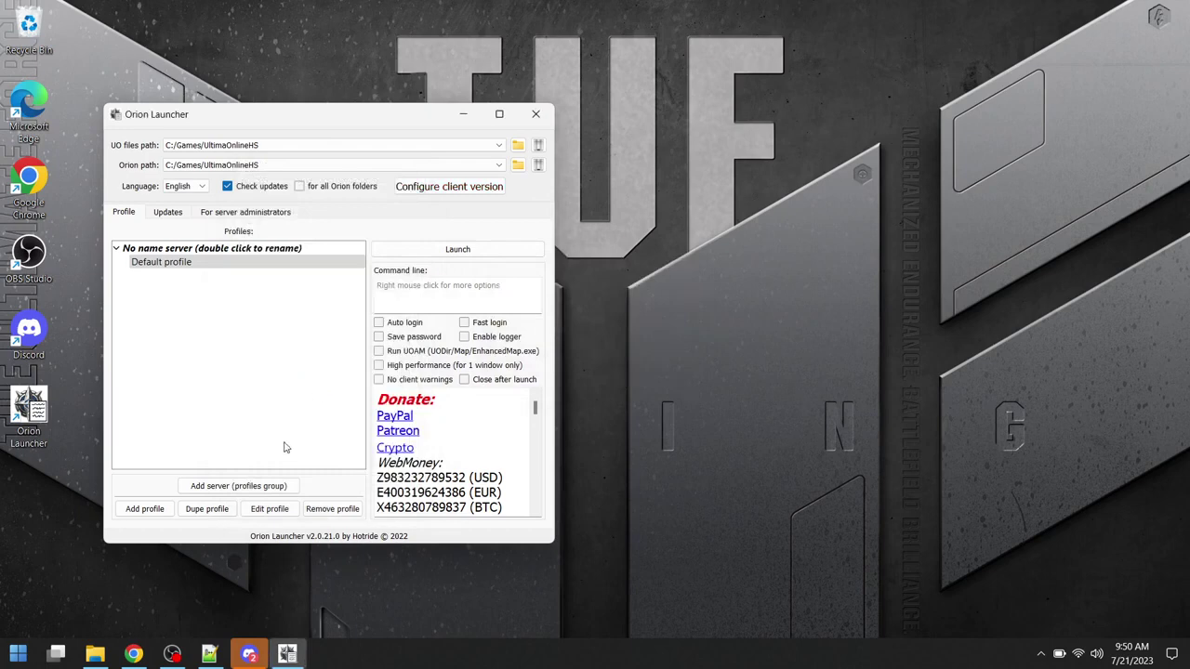
Step: Add a new launcher profile based on the UO RPG profile preset
left_click(146, 509)
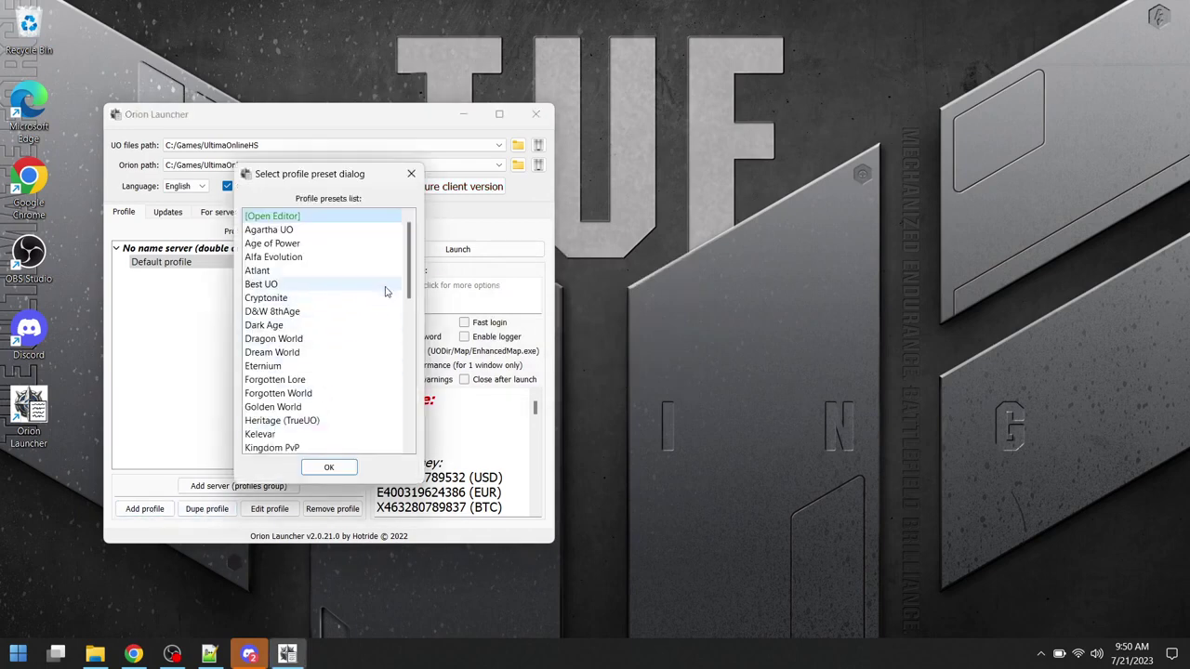
left_click_drag(410, 265, 426, 418)
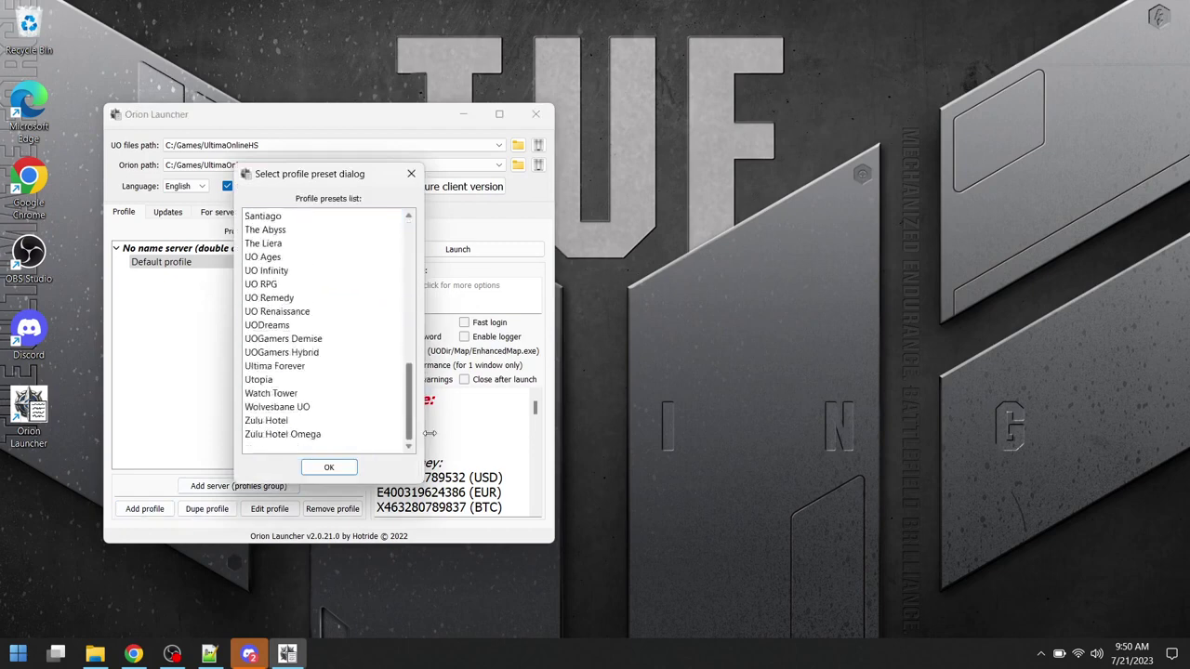
left_click(270, 283)
left_click(327, 466)
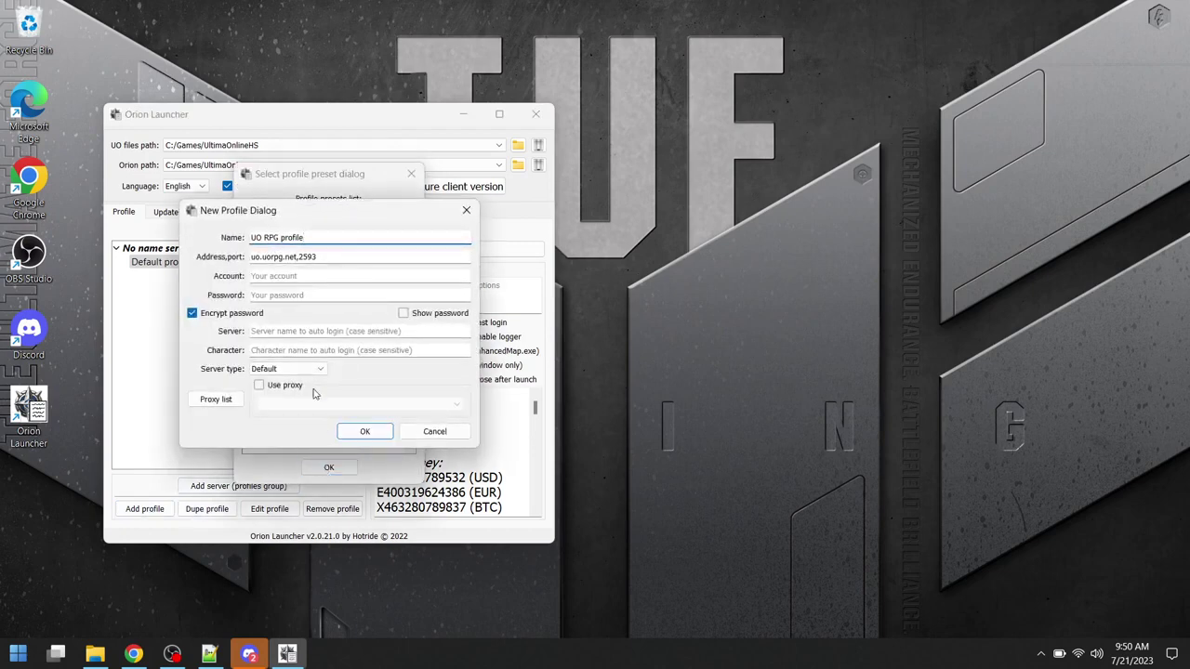
Step: Enter the account name and account password in the new UO RPG profile, save it, and select it in the profile list
left_click(284, 275)
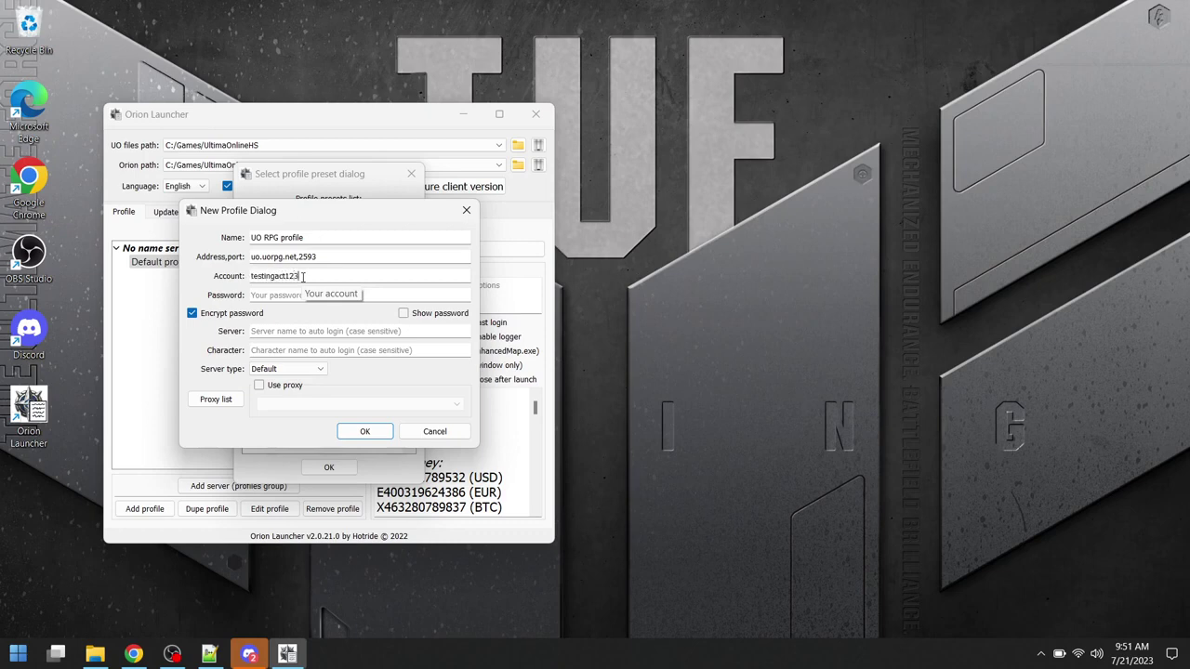
key("Tab")
type("••")
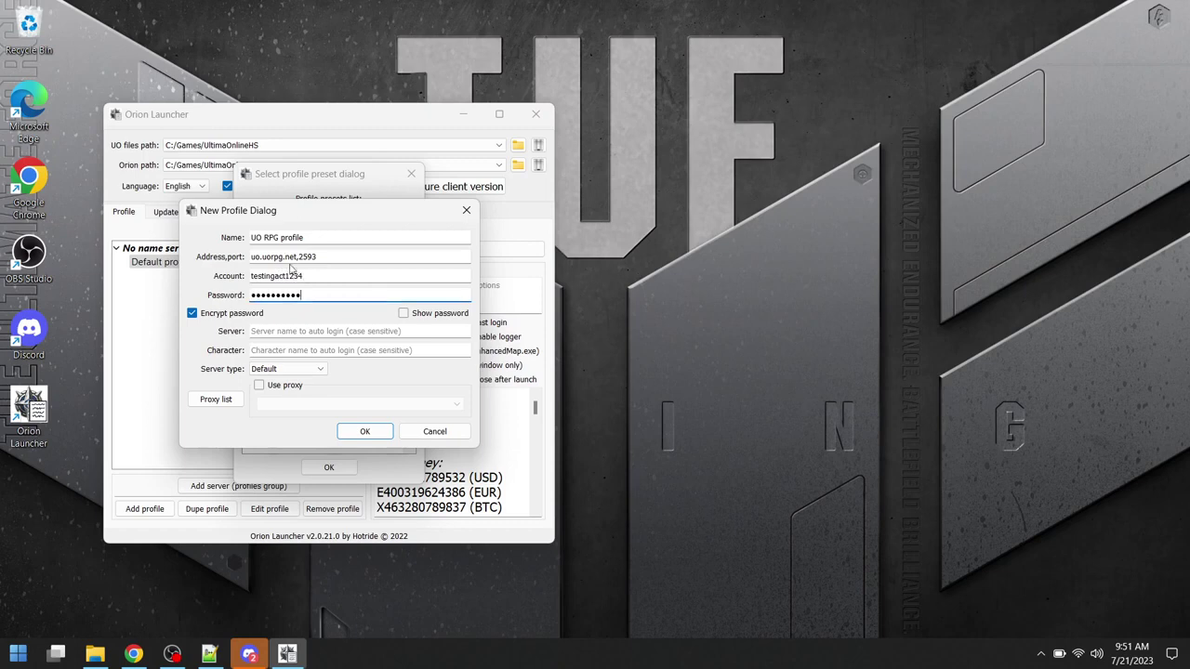
type("•")
left_click(365, 432)
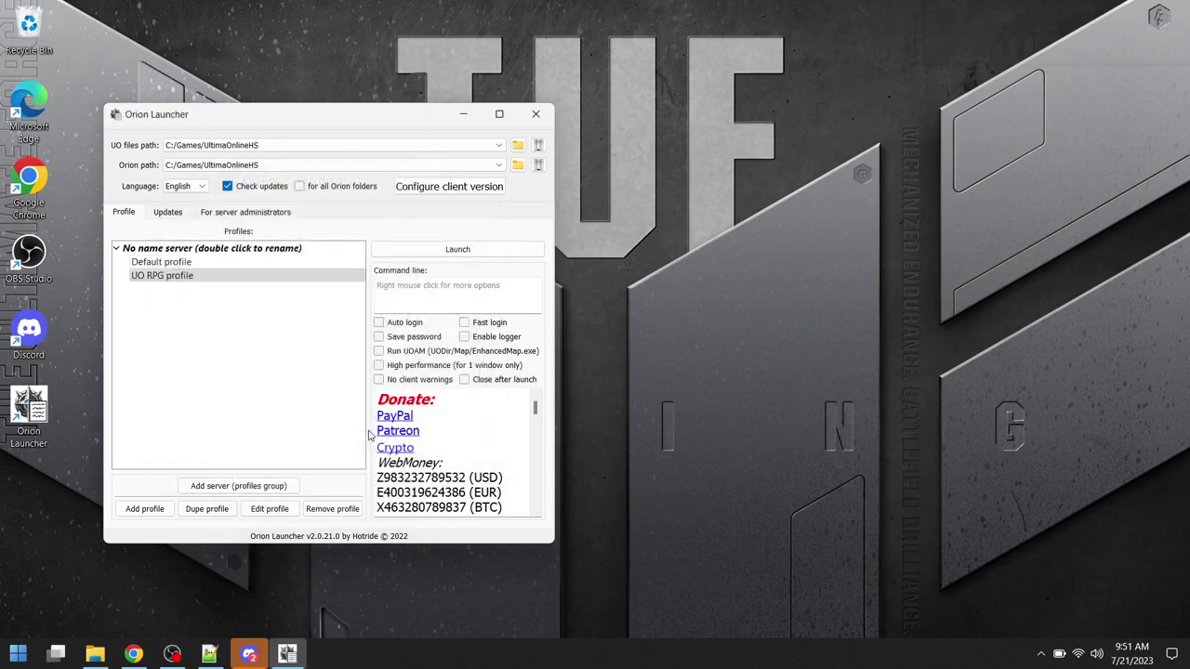
left_click(179, 279)
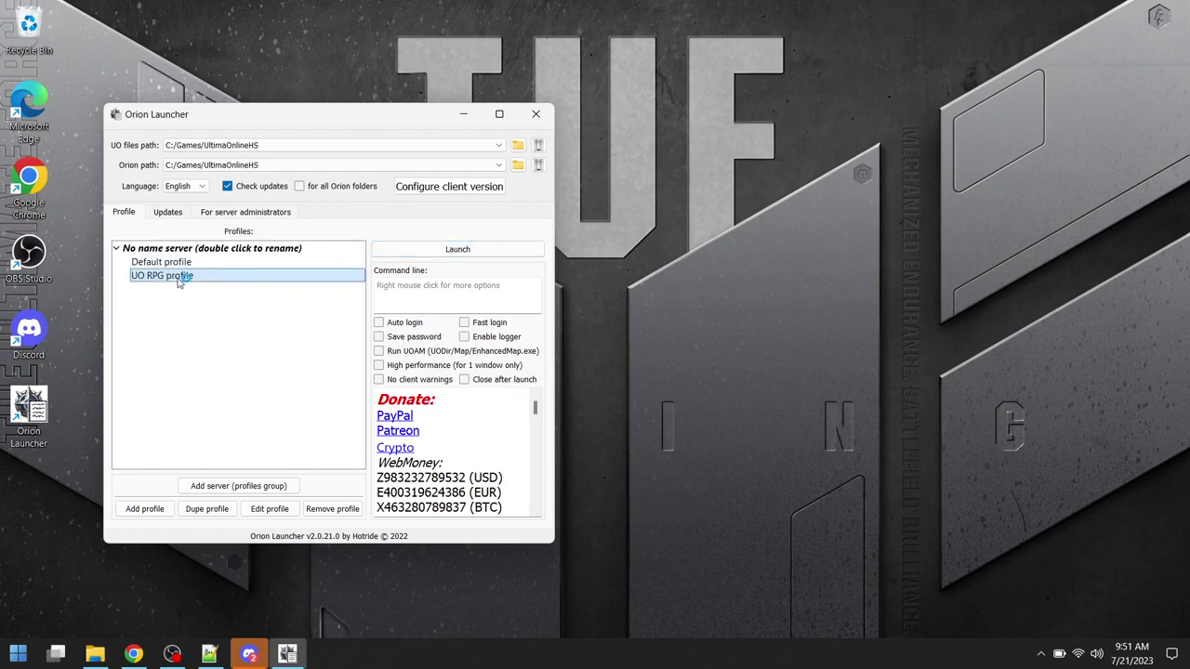
Step: Launch the UO RPG profile, log in to the UORPG II shard with the prefilled credentials, and enter the game through Create Character
double_click(179, 279)
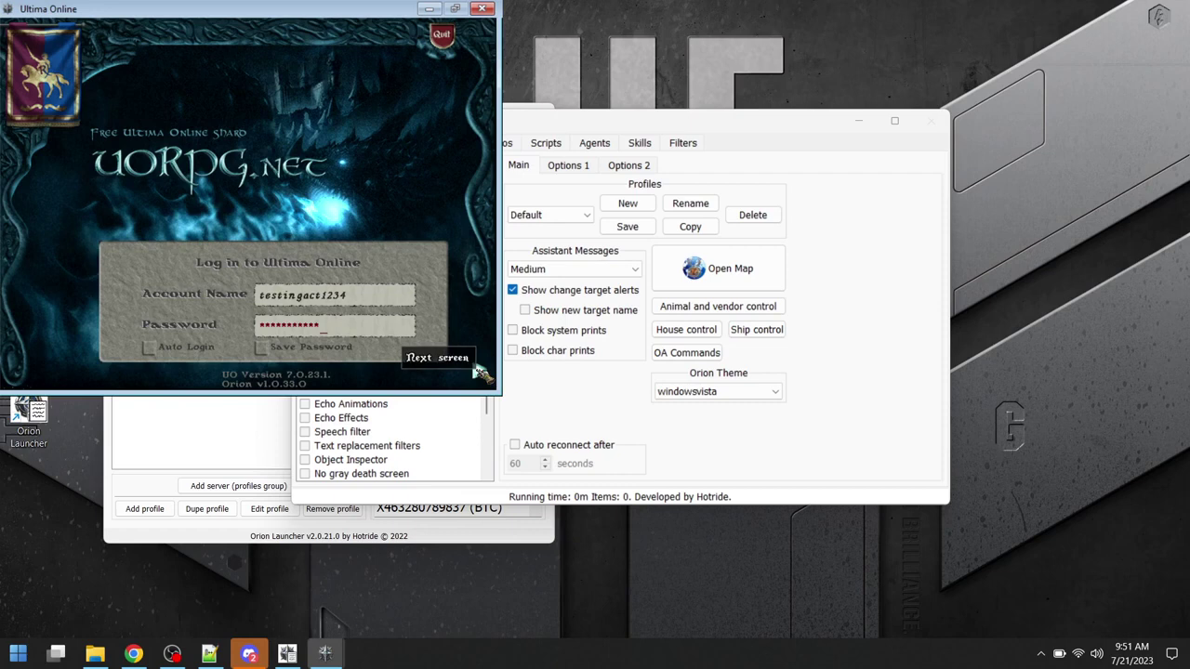
left_click(480, 370)
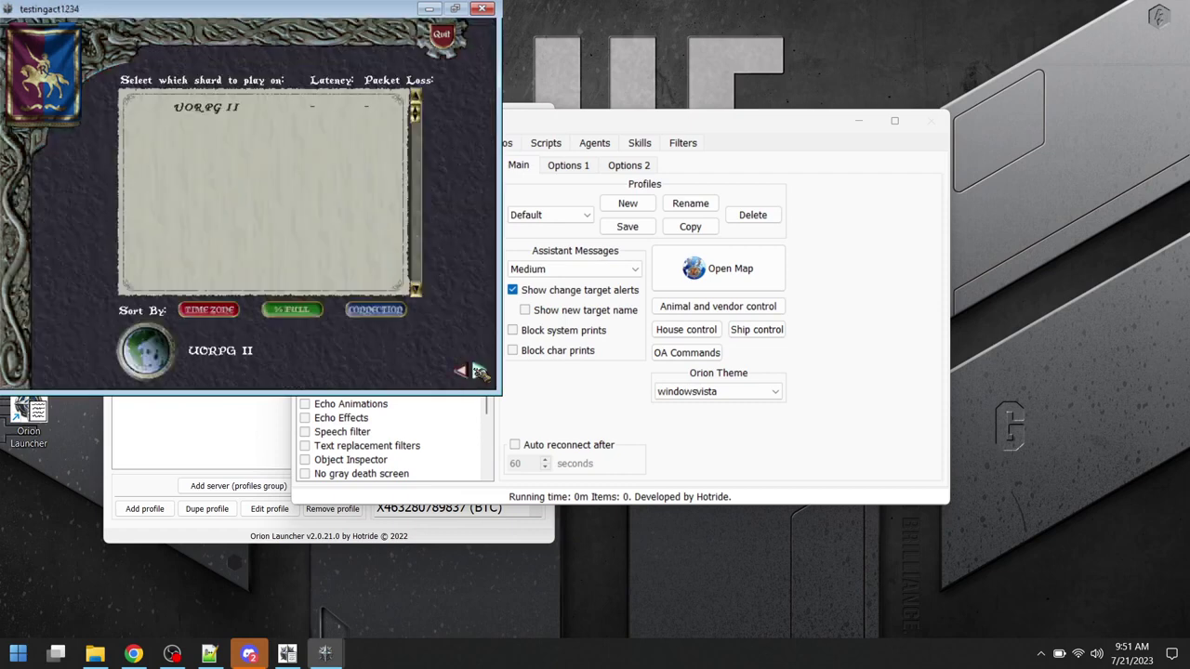
left_click(206, 110)
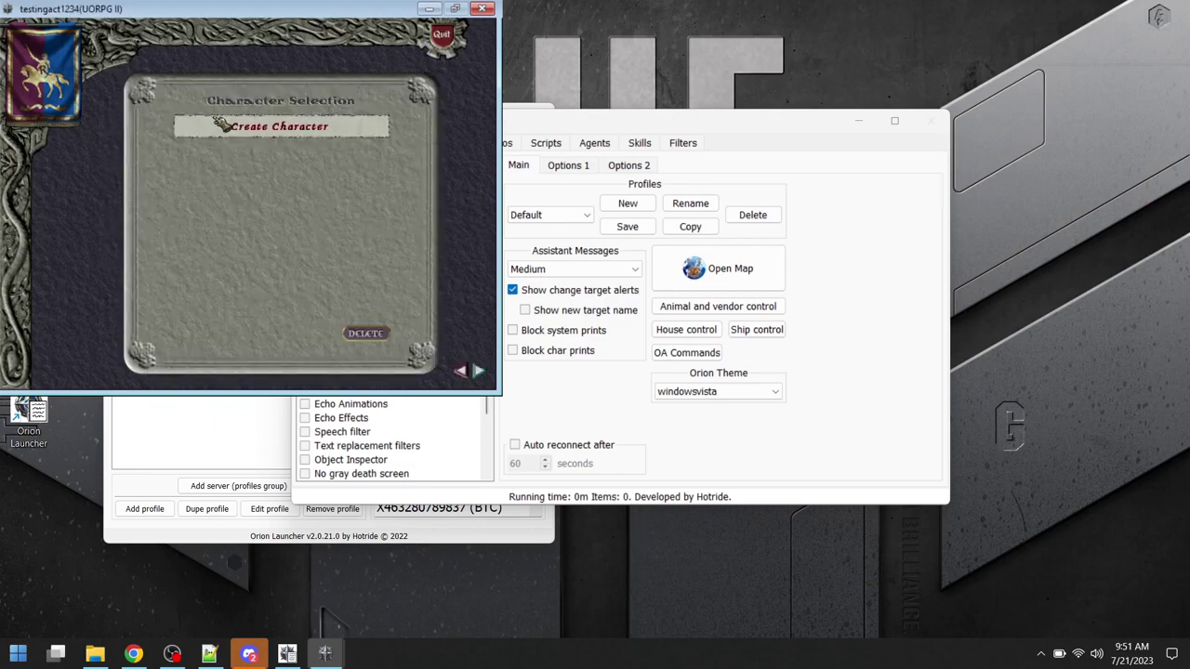
double_click(279, 135)
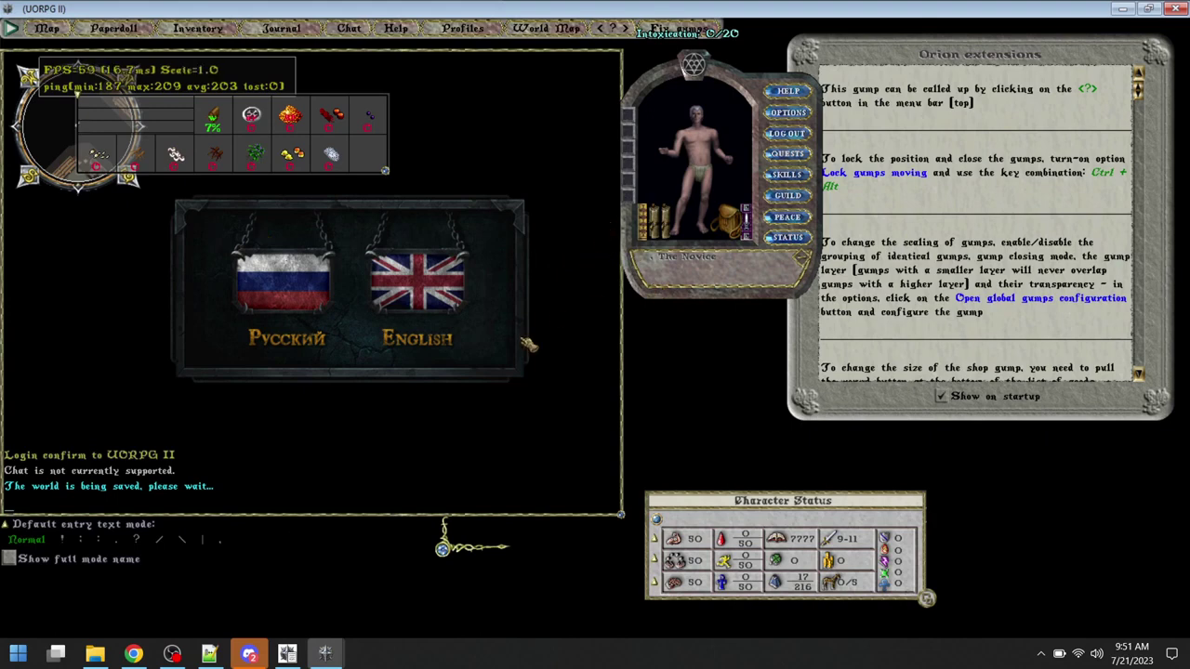
left_click(96, 655)
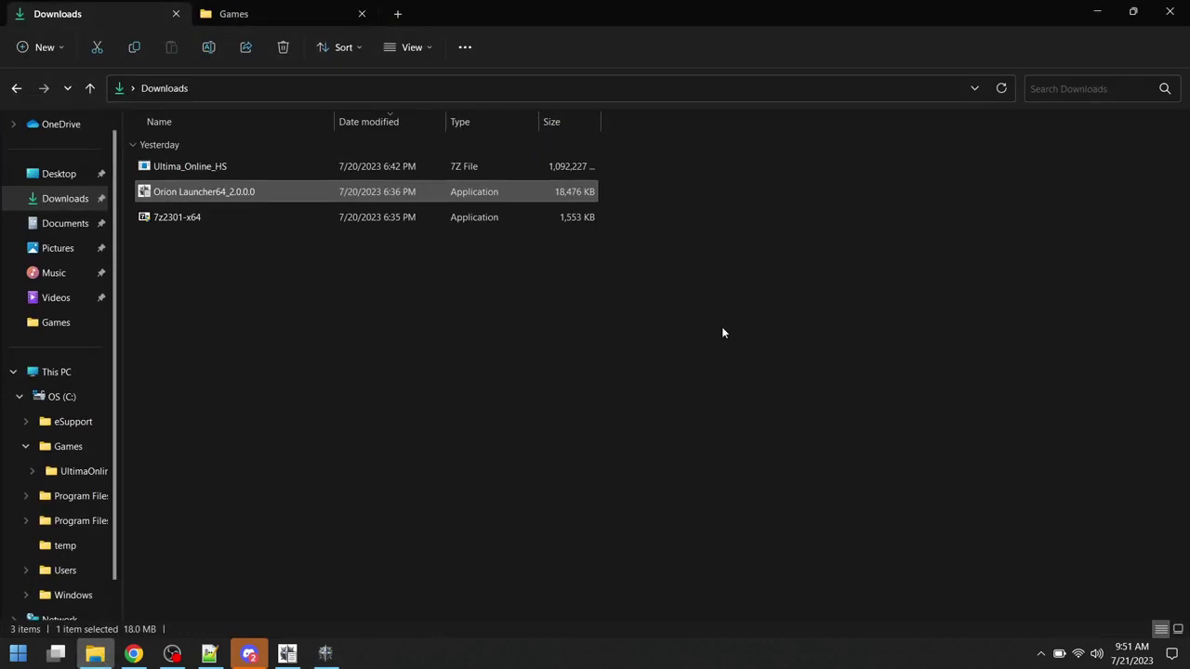
left_click(1096, 24)
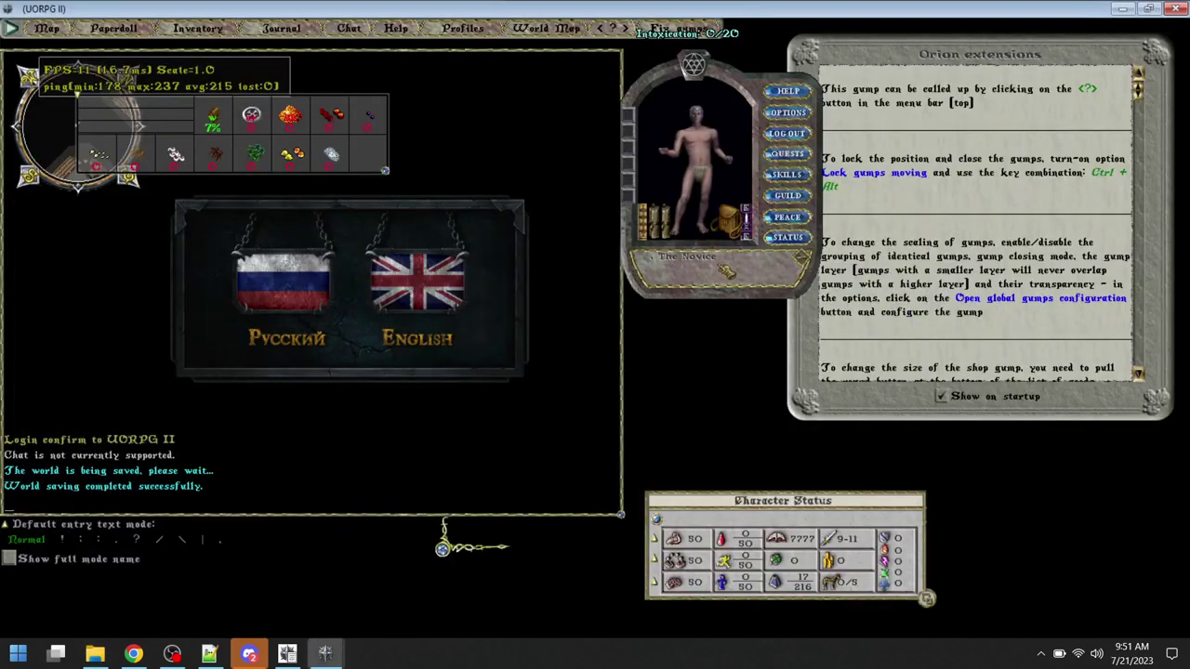
mouse_move(725, 271)
left_mouse_down()
mouse_move(747, 265)
mouse_move(730, 265)
left_mouse_up()
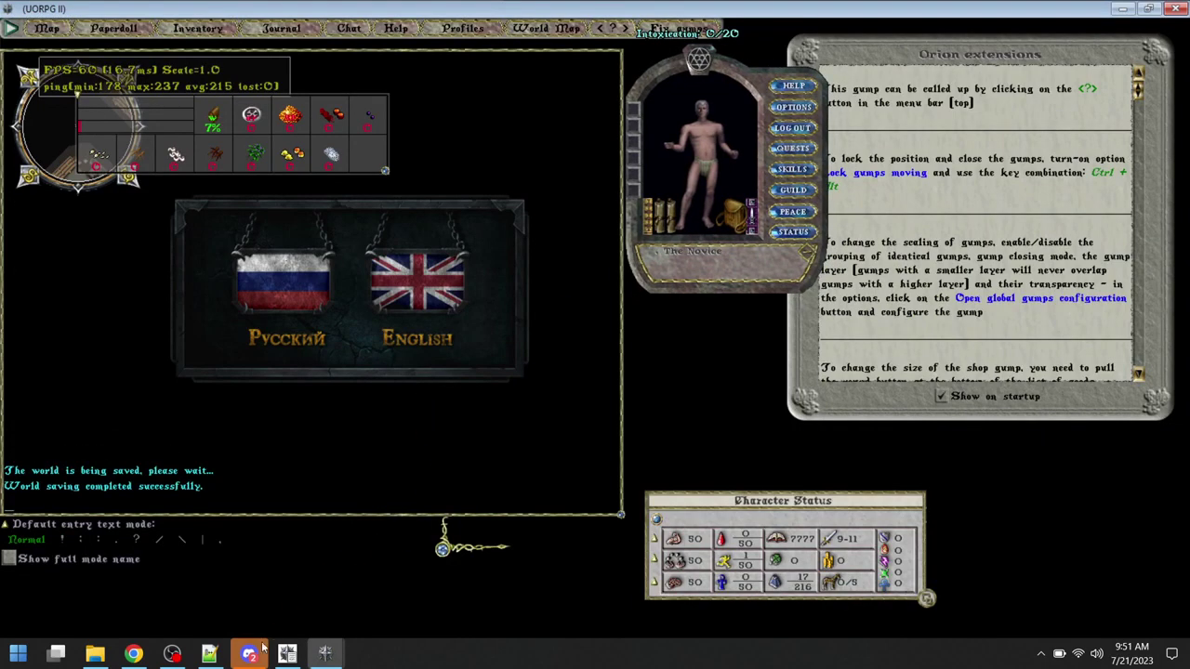
mouse_move(263, 648)
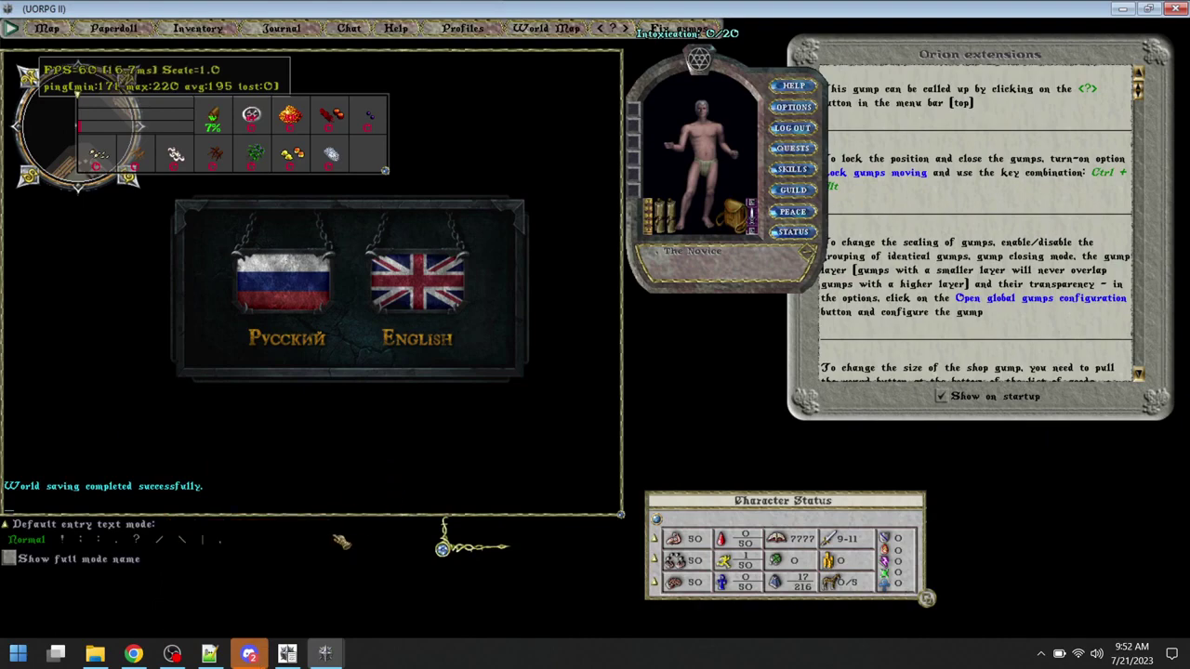
left_click(249, 654)
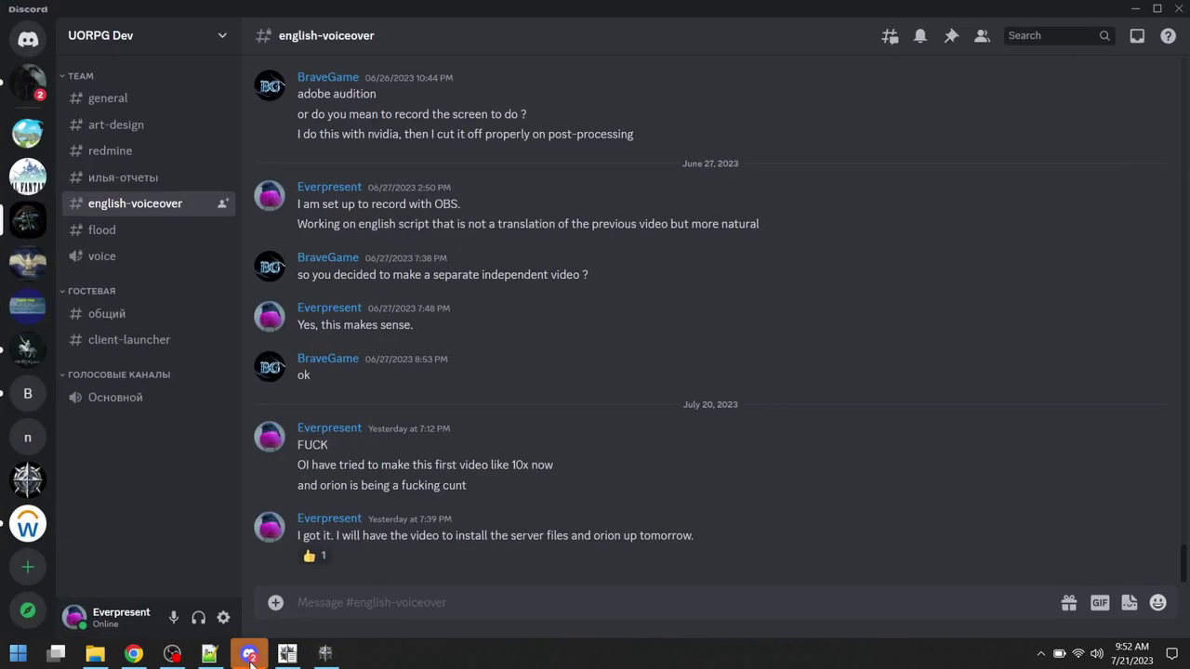
left_click(302, 660)
left_click(289, 655)
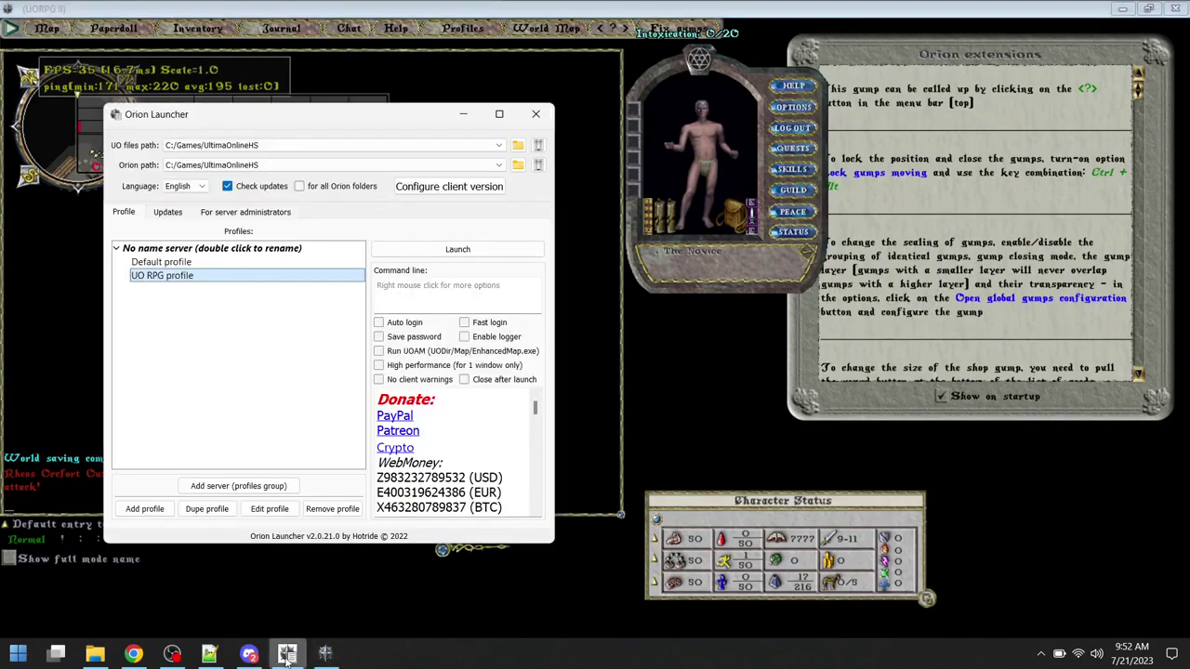
left_click(173, 655)
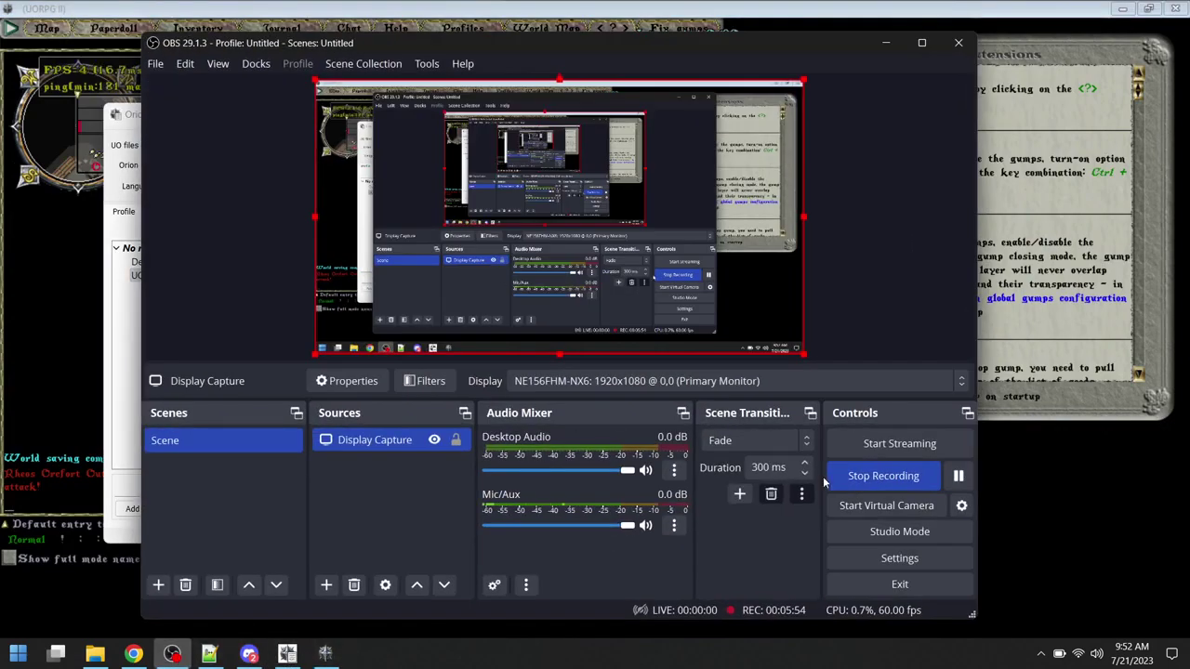